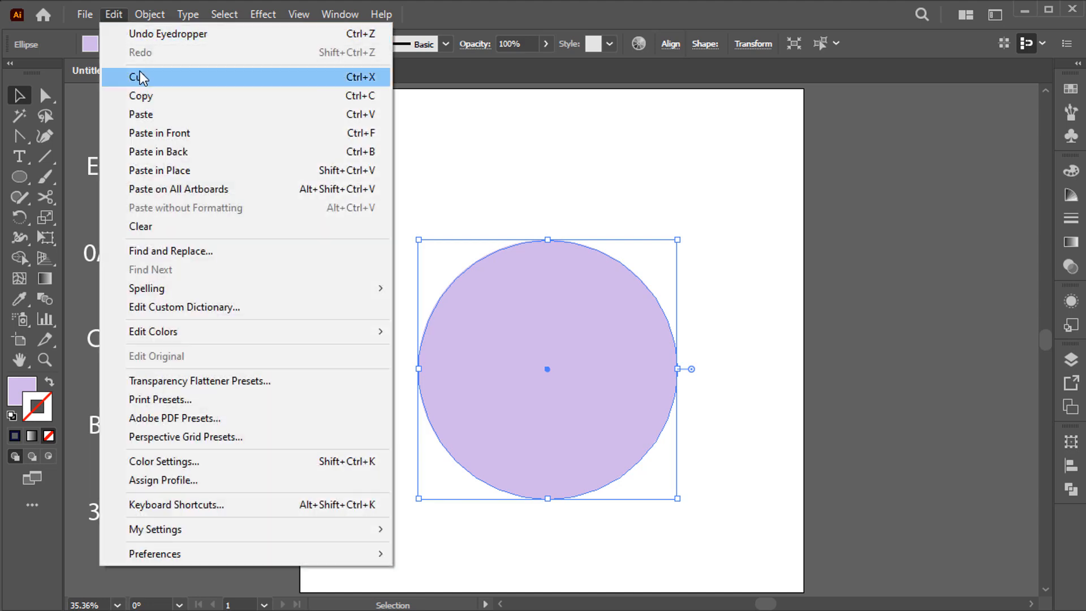
Step: Duplicate the lilac circle in front of itself and move the copy straight down by about 46 px
click(141, 96)
click(120, 16)
click(177, 140)
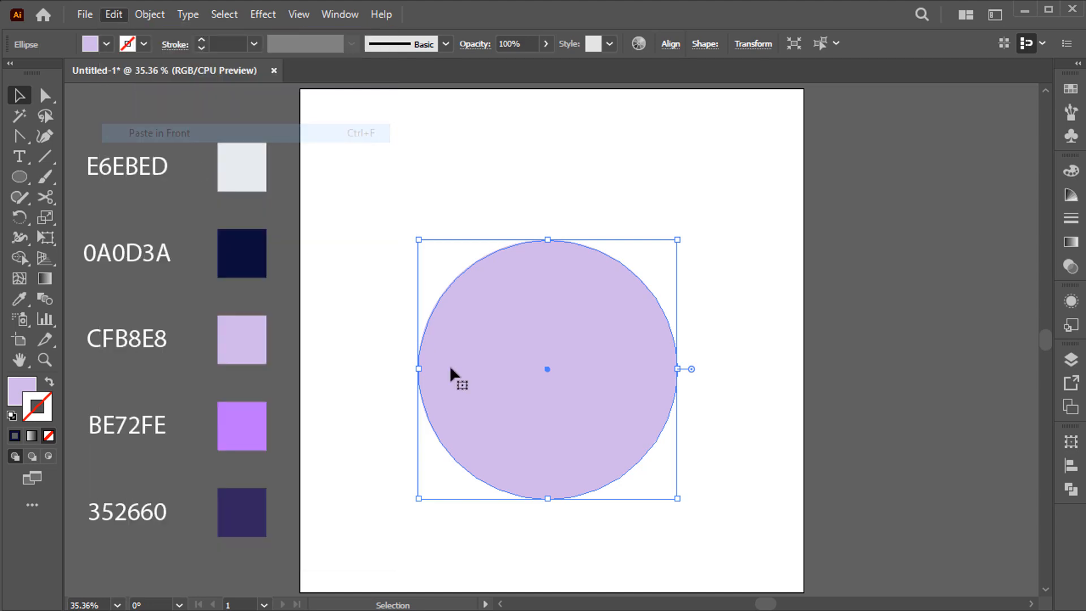
drag(529, 403, 522, 426)
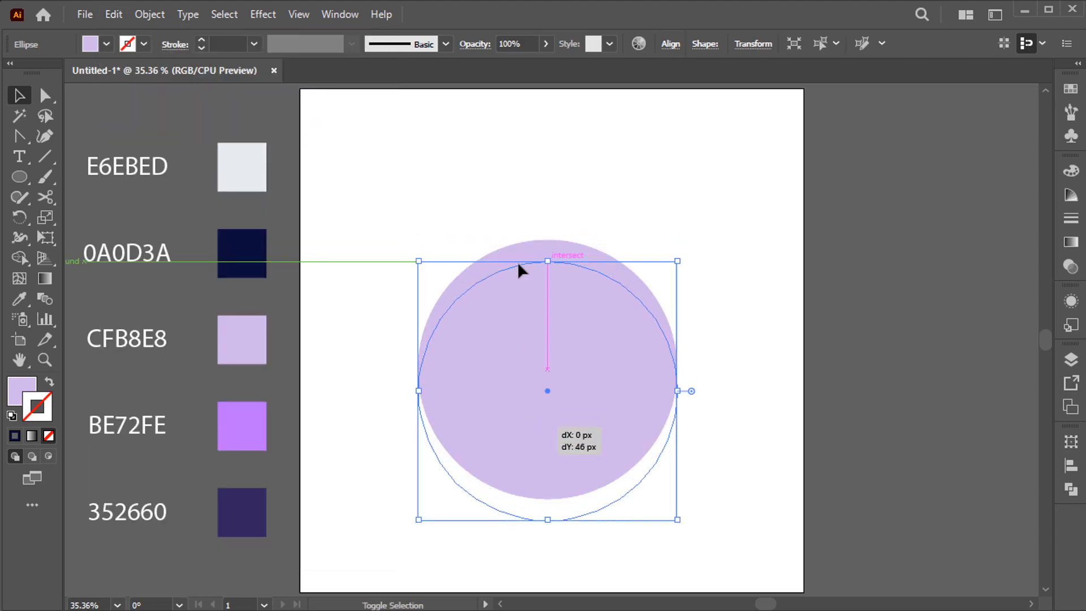
Step: Select both circles and remove the lower crescent outside the original circle with the Shape Builder tool
shift+click(525, 253)
click(20, 257)
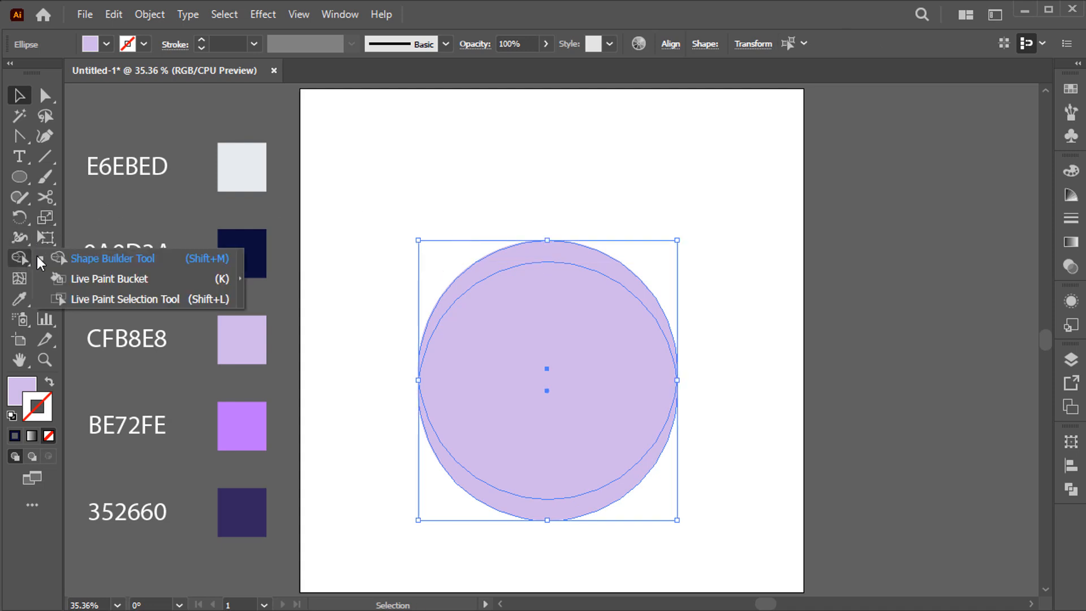
alt+click(490, 496)
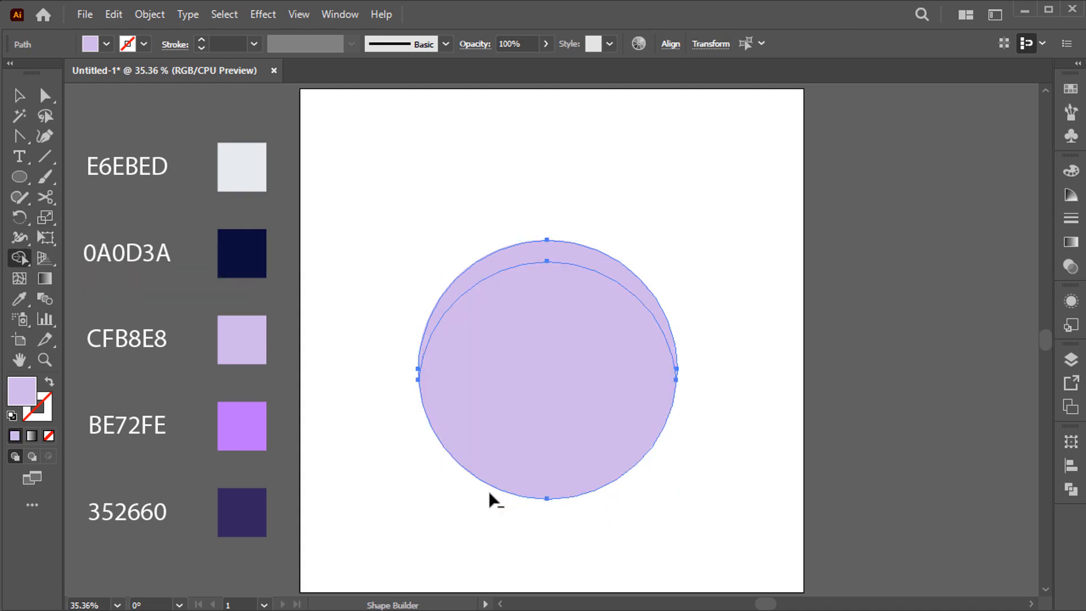
key(v)
key(ctrl+shift+a)
Step: Fill the large front shape with the BE72FE purple sampled from the palette swatch
click(463, 388)
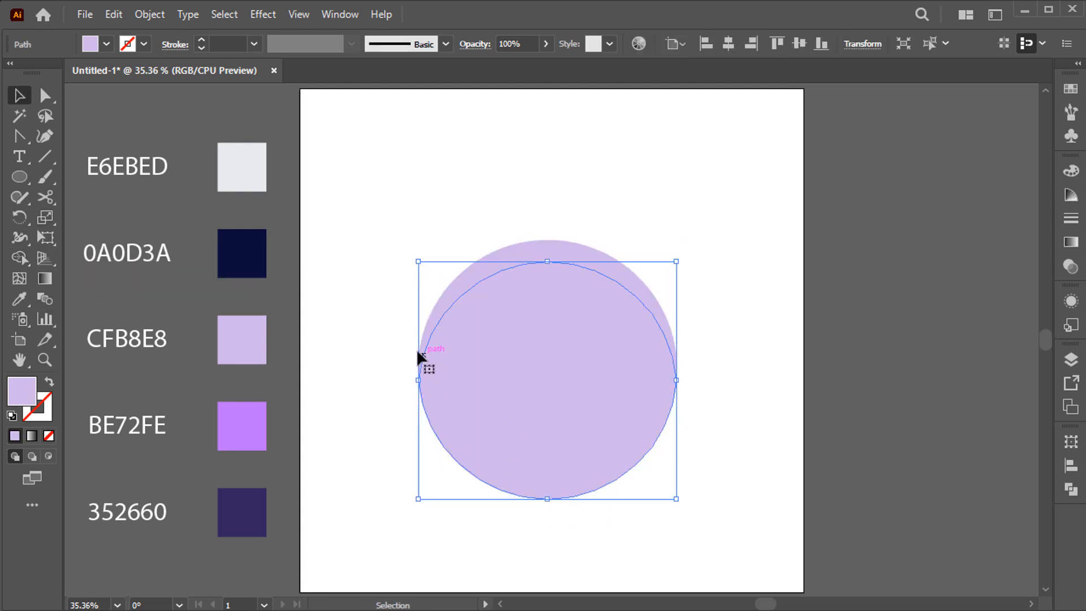
key(i)
click(232, 436)
key(v)
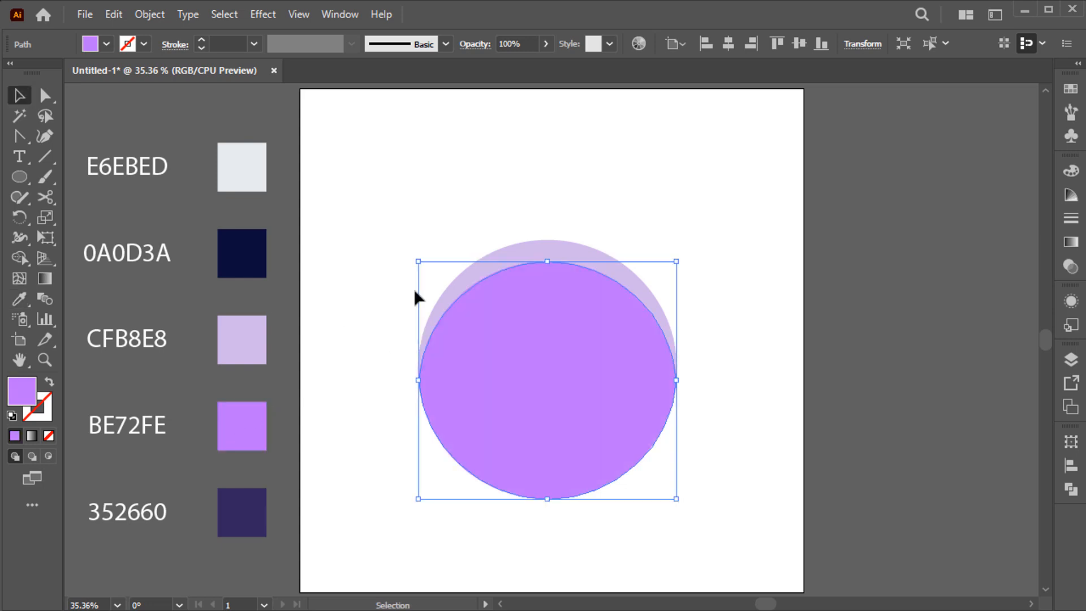
click(433, 213)
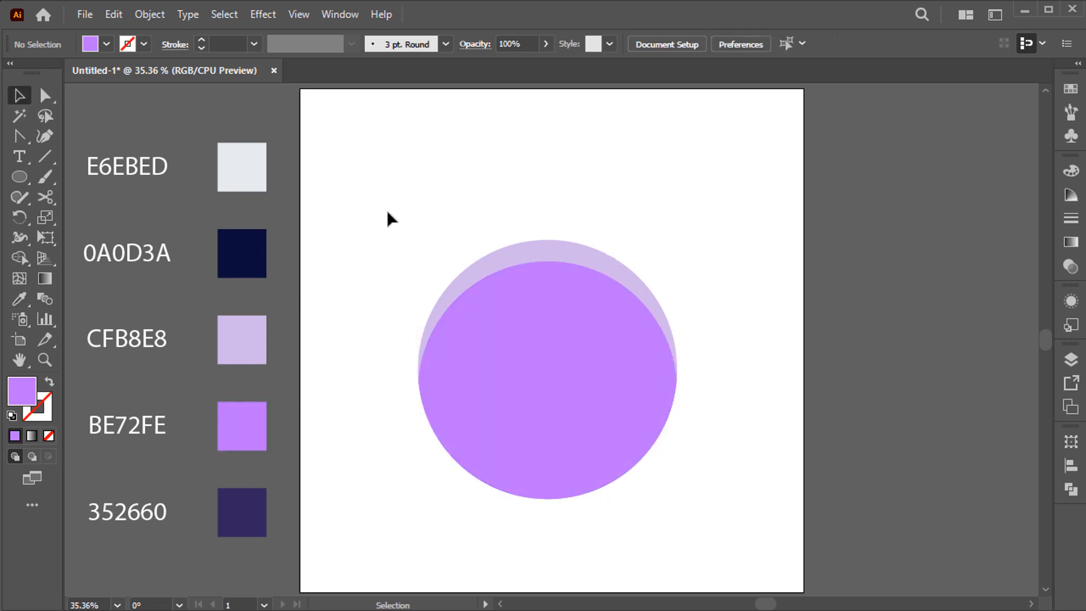
Step: Draw a smaller circle near the middle of the purple shape with no fill and a 0A0D3A stroke sampled from the palette
key(l)
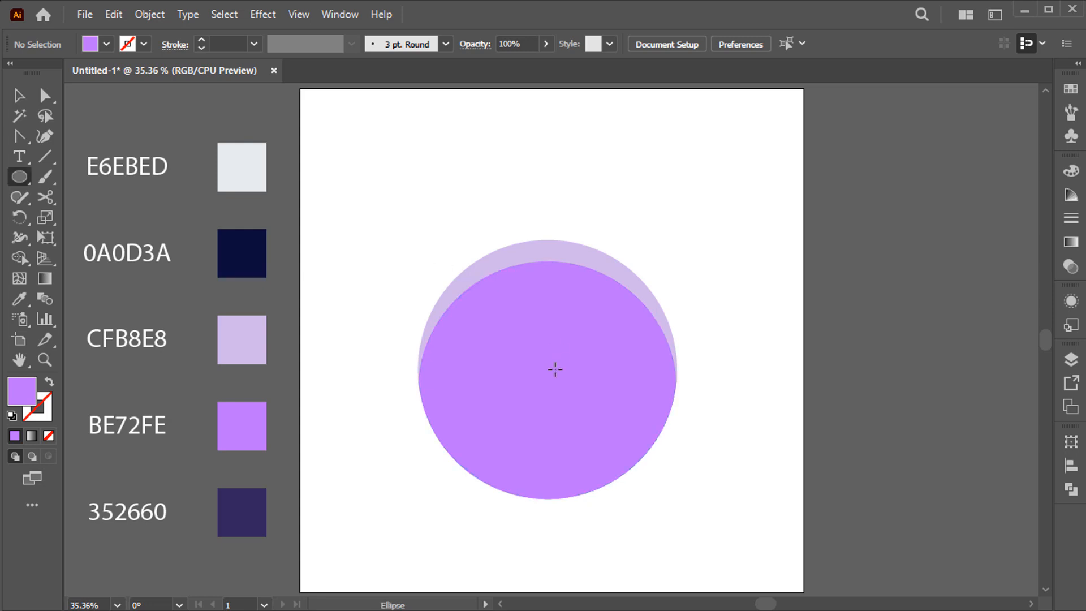
drag(543, 376, 614, 456)
key(i)
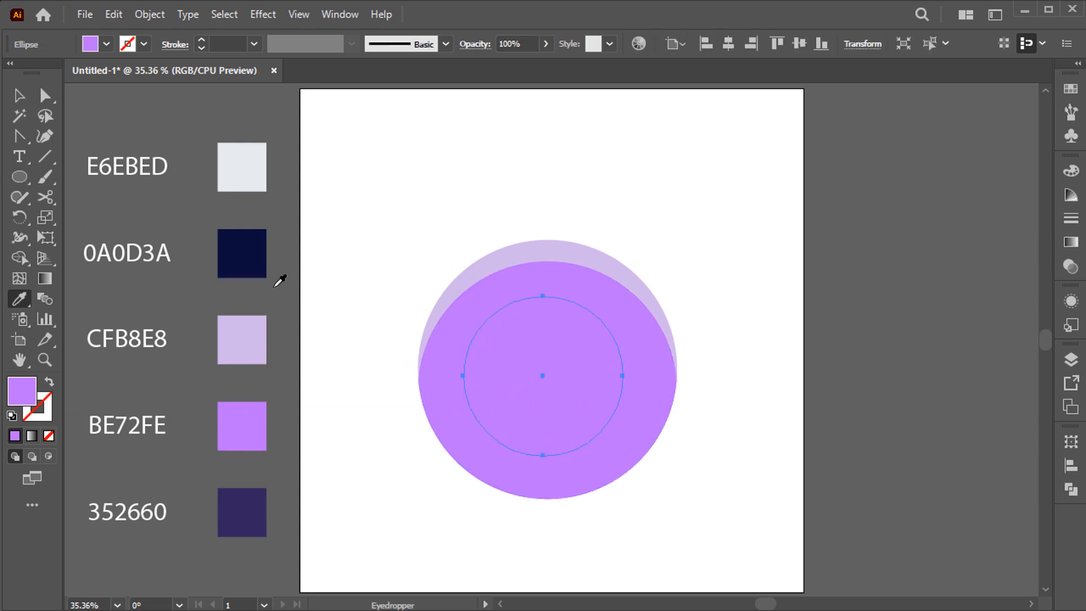
key(shift+x)
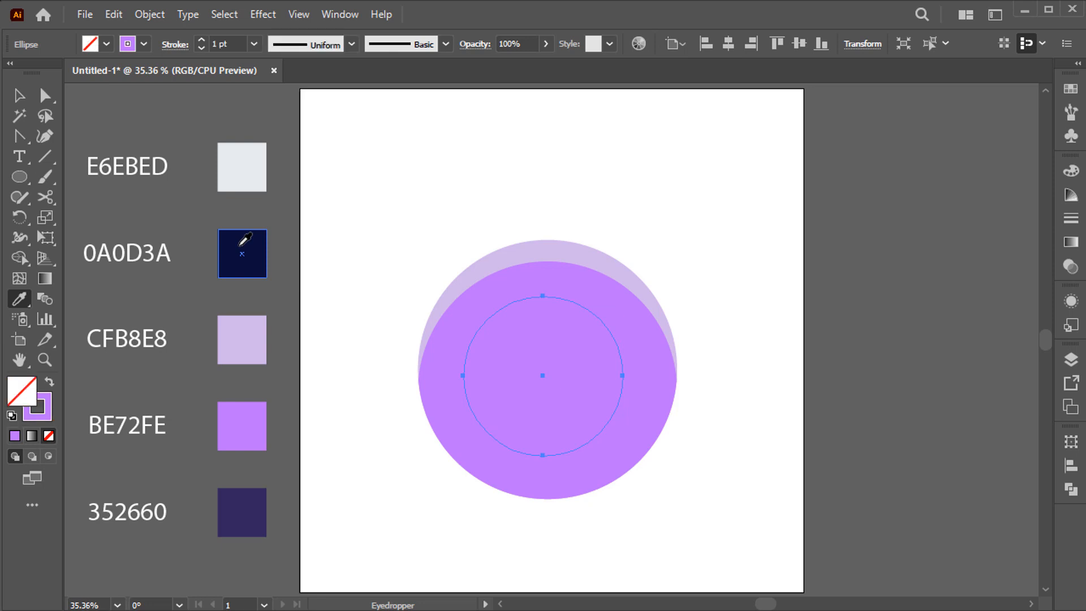
key(x)
shift+click(240, 247)
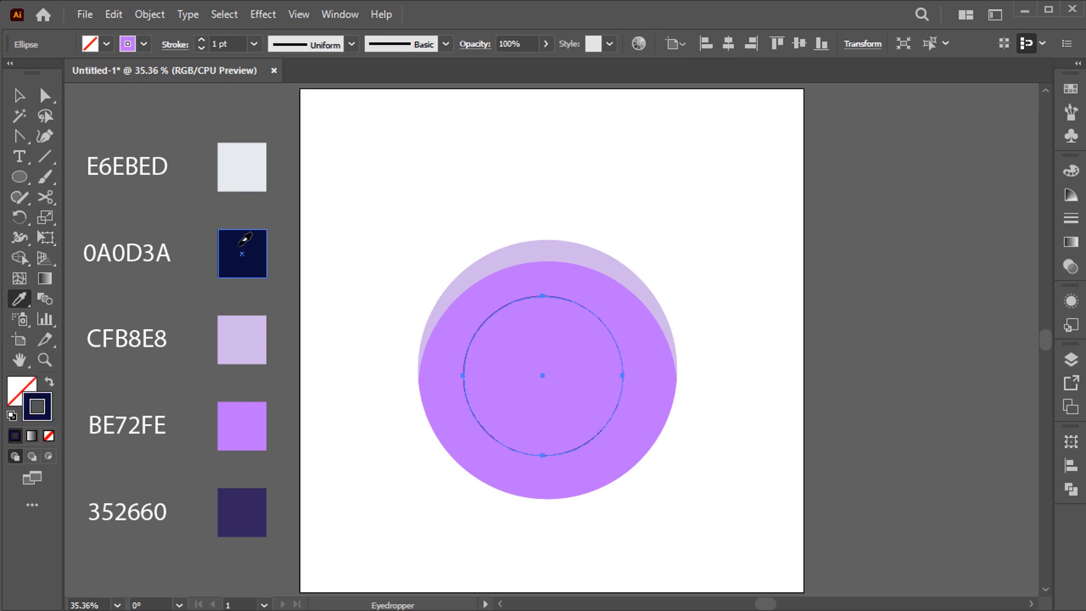
Step: Set the small circle's stroke weight to 31 pt
click(200, 40)
click(200, 41)
click(200, 40)
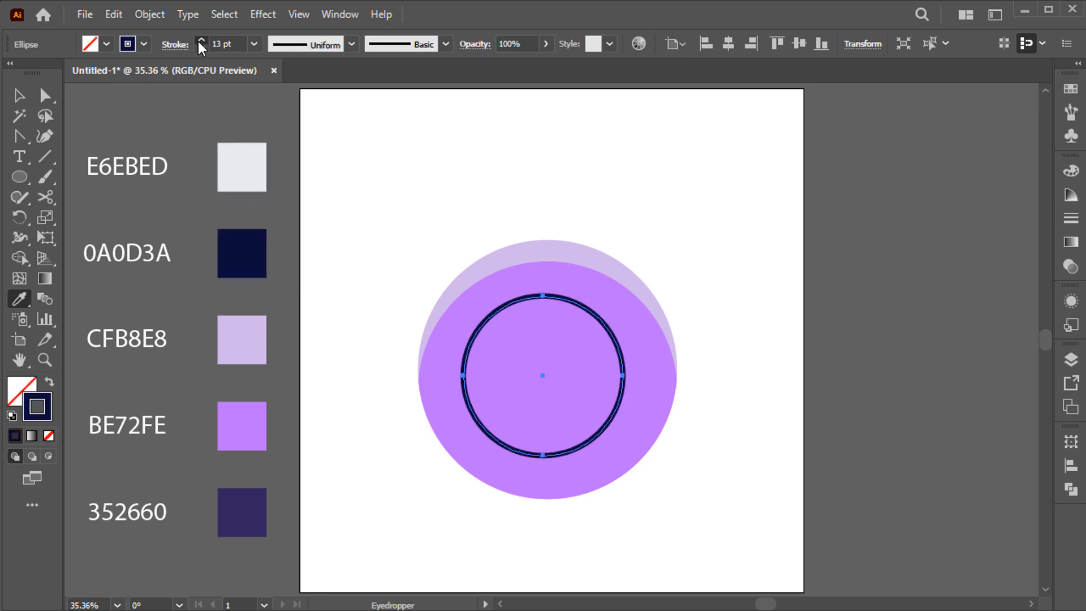
drag(199, 42, 199, 42)
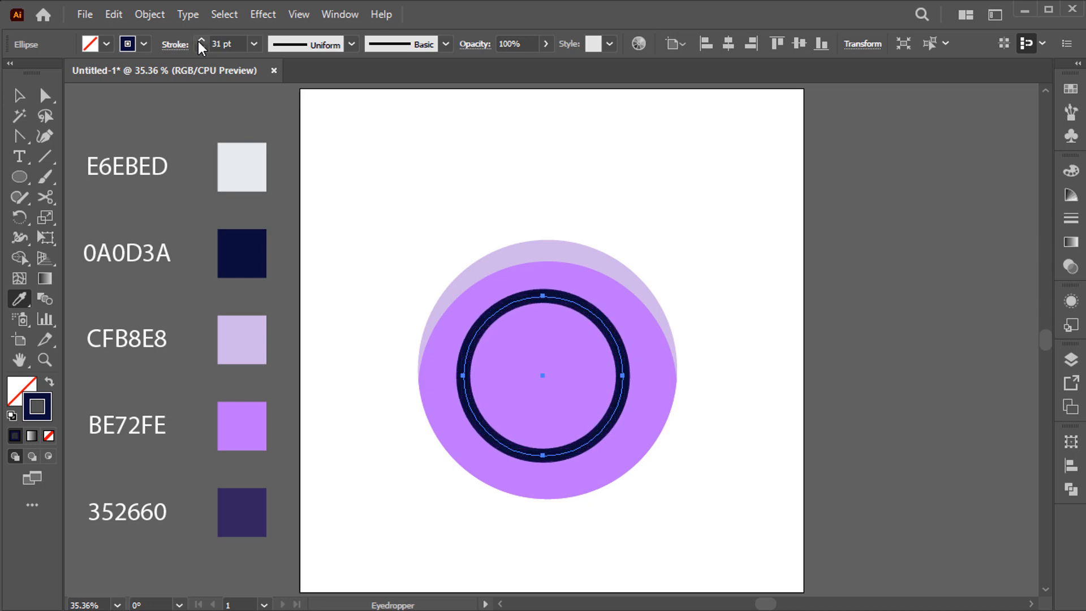
Step: Centre the navy ring horizontally and vertically on the lilac background circle, using that circle as the key object
key(v)
shift+click(487, 263)
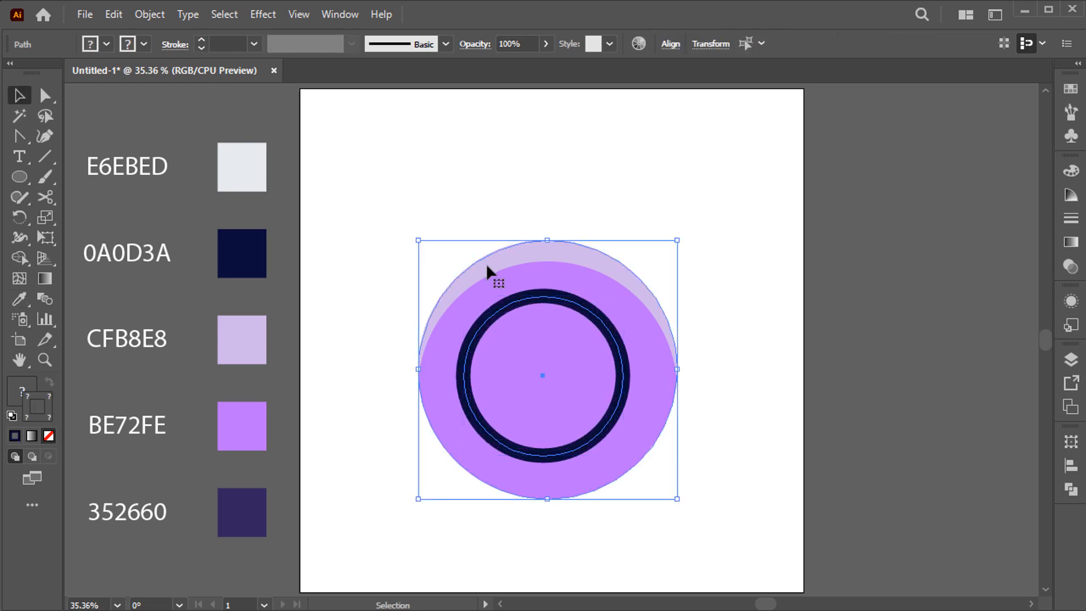
click(671, 45)
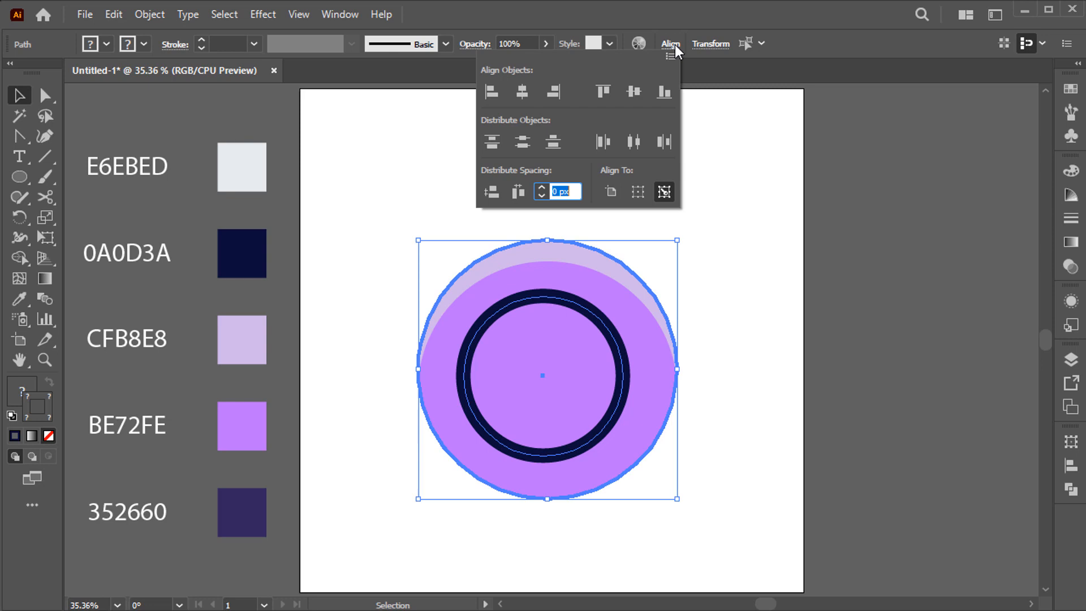
click(521, 94)
click(632, 93)
click(705, 297)
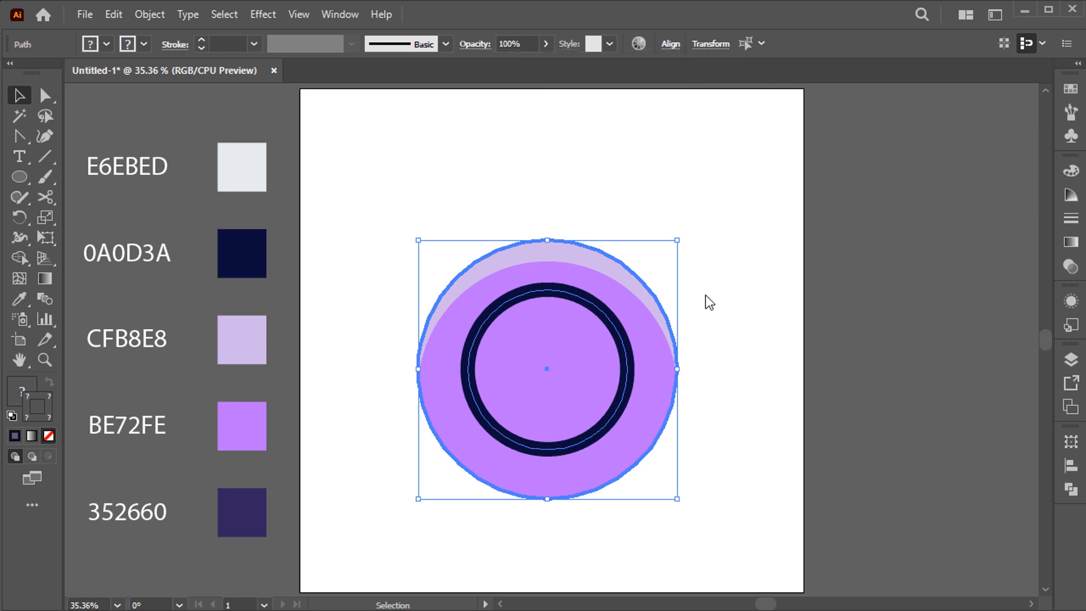
Step: Scale the navy ring up slightly and proportionally from its centre
click(635, 370)
click(620, 408)
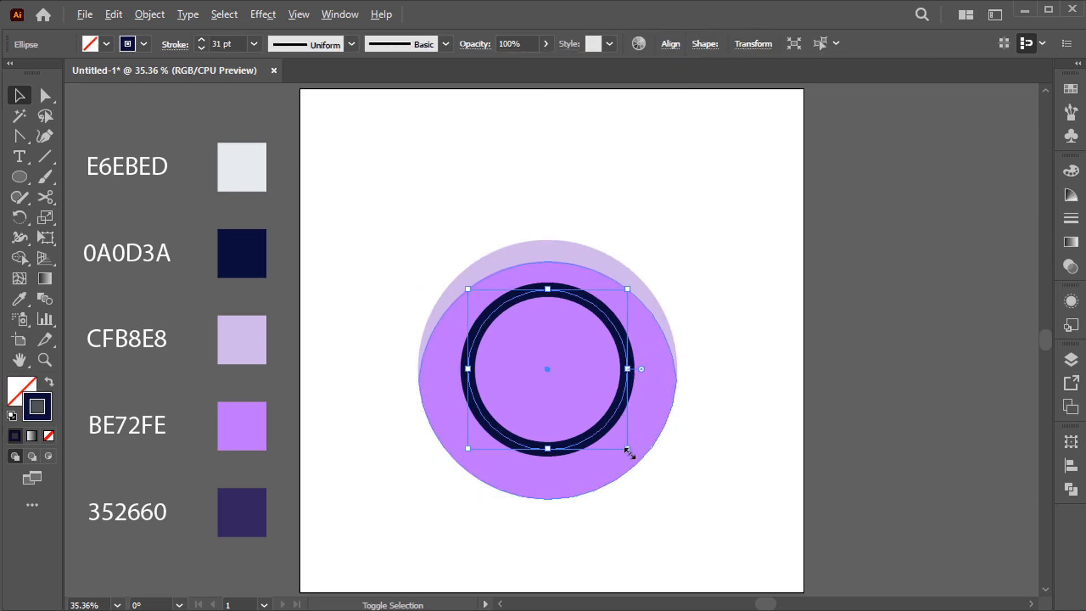
drag(629, 452, 634, 455)
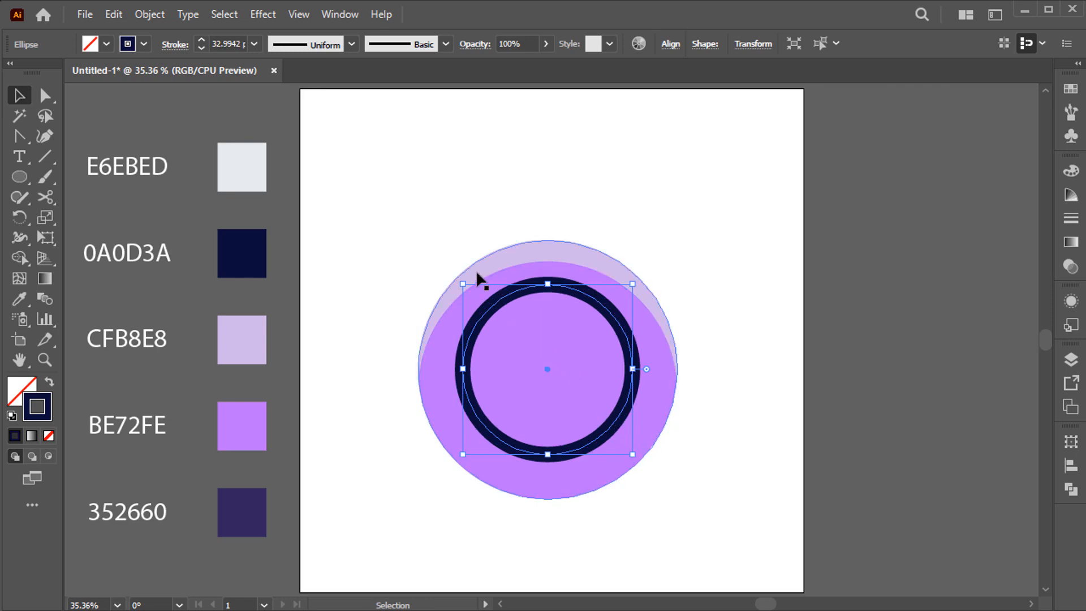
Step: Draw a roughly square navy-outlined rectangle that overlaps the upper part of the ring and extends above the background circle
click(20, 177)
click(96, 177)
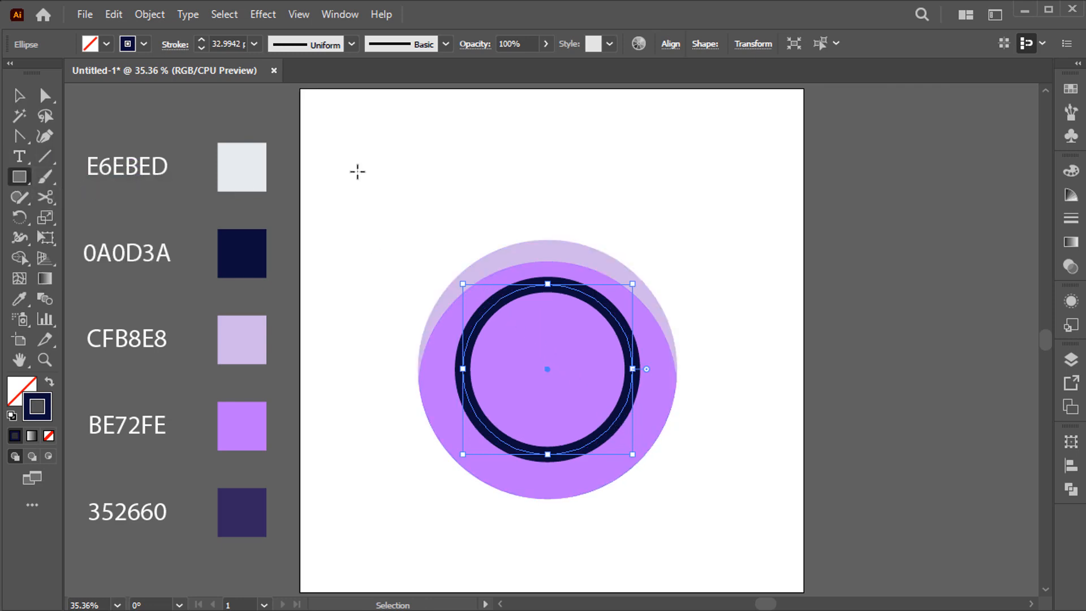
mouse_move(502, 221)
mouse_down()
mouse_move(599, 316)
mouse_move(605, 335)
mouse_up()
key(v)
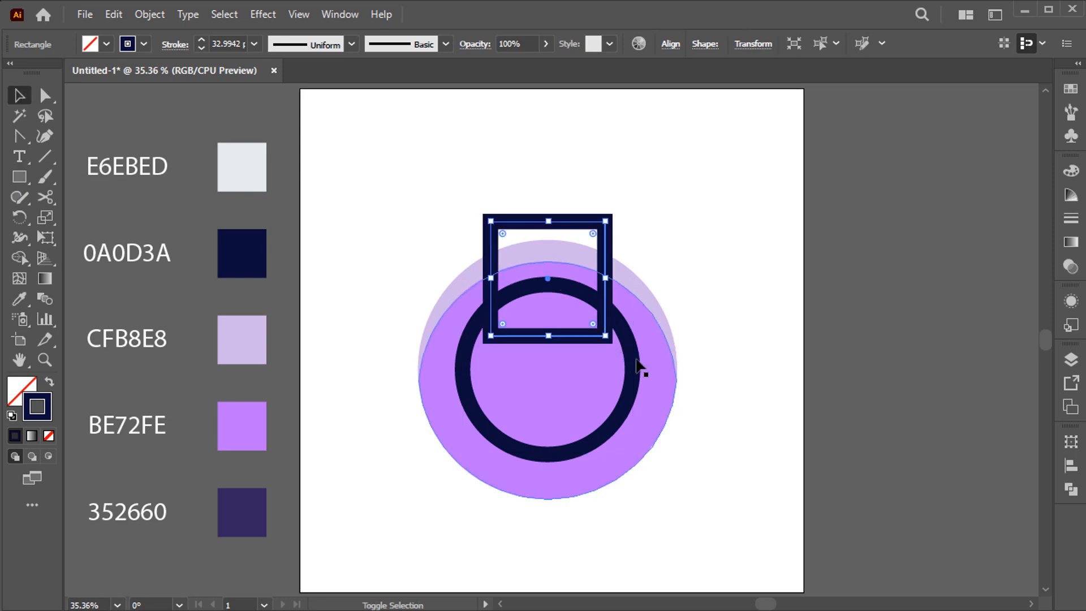
Step: Centre the rectangle horizontally on the navy ring, using the ring as the key object
click(634, 366)
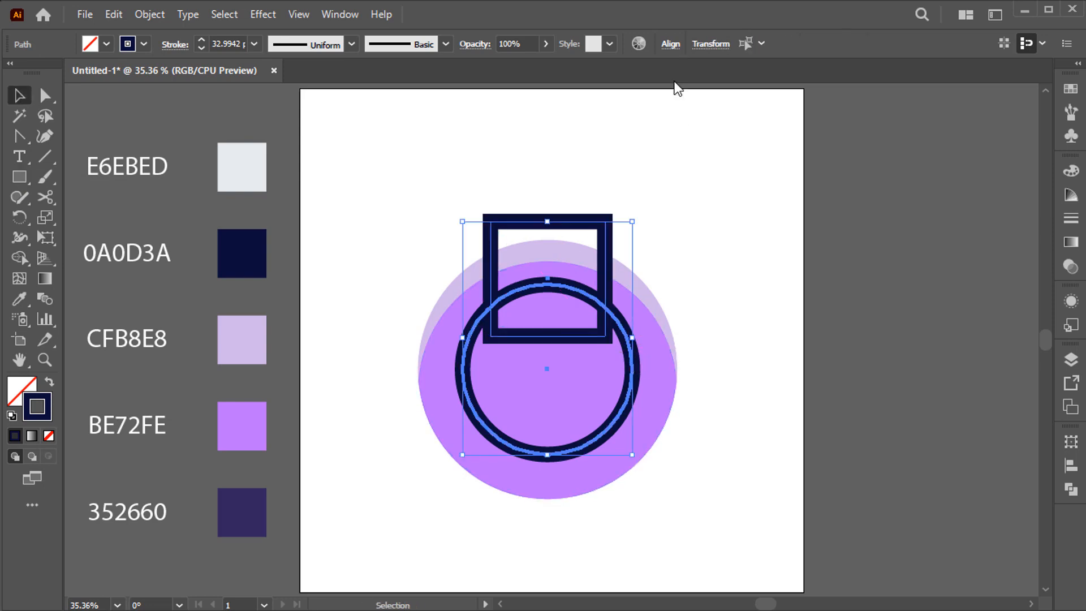
click(671, 44)
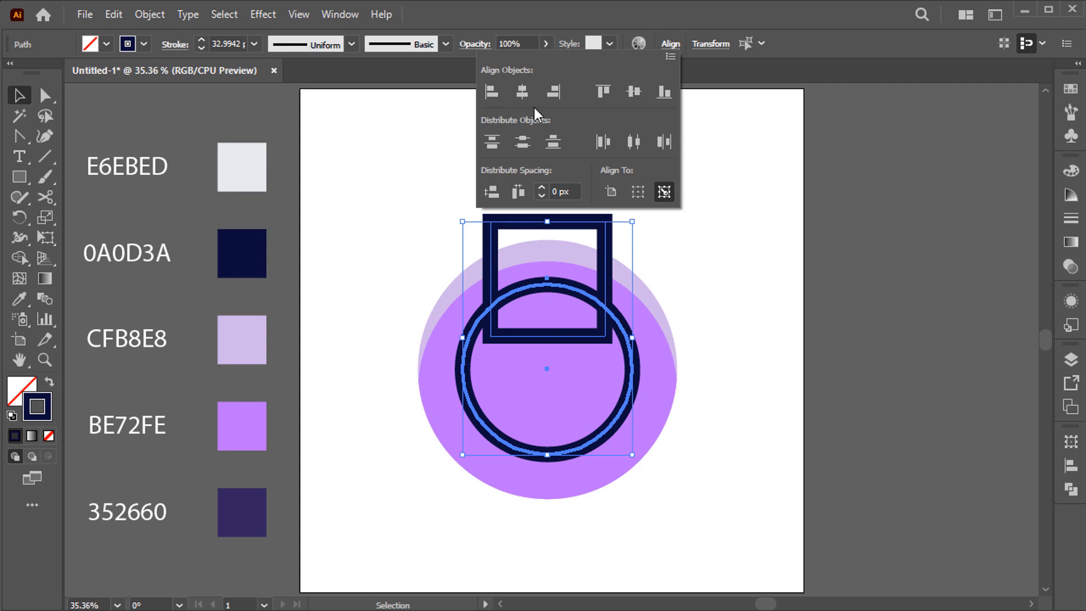
click(617, 236)
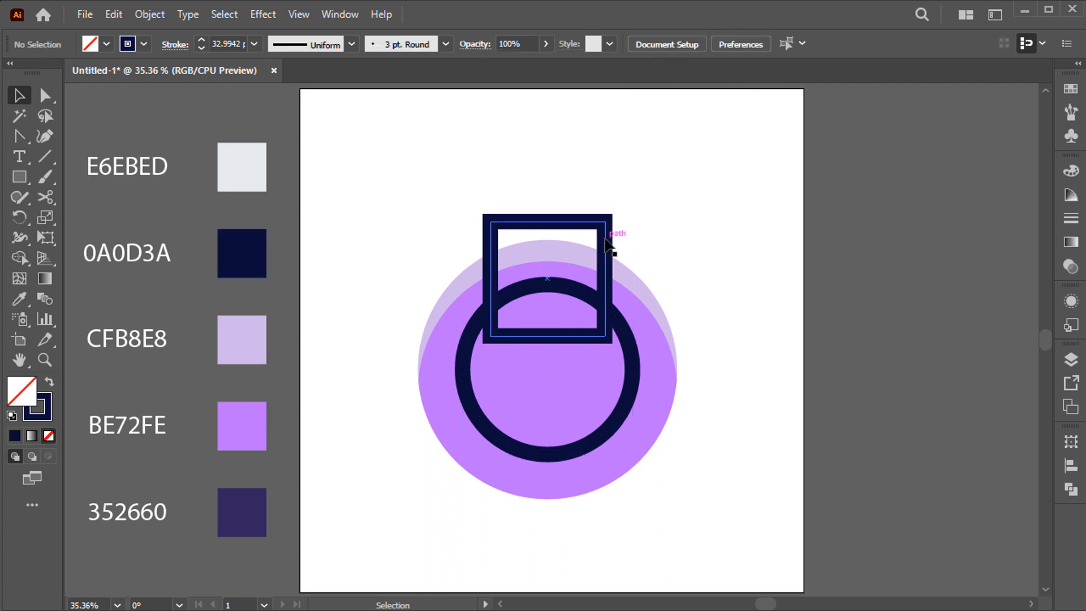
Step: Widen the rectangle's upper edge symmetrically with the Free Transform tool's Perspective Distort to form a tapered neck
click(610, 247)
drag(49, 237, 71, 236)
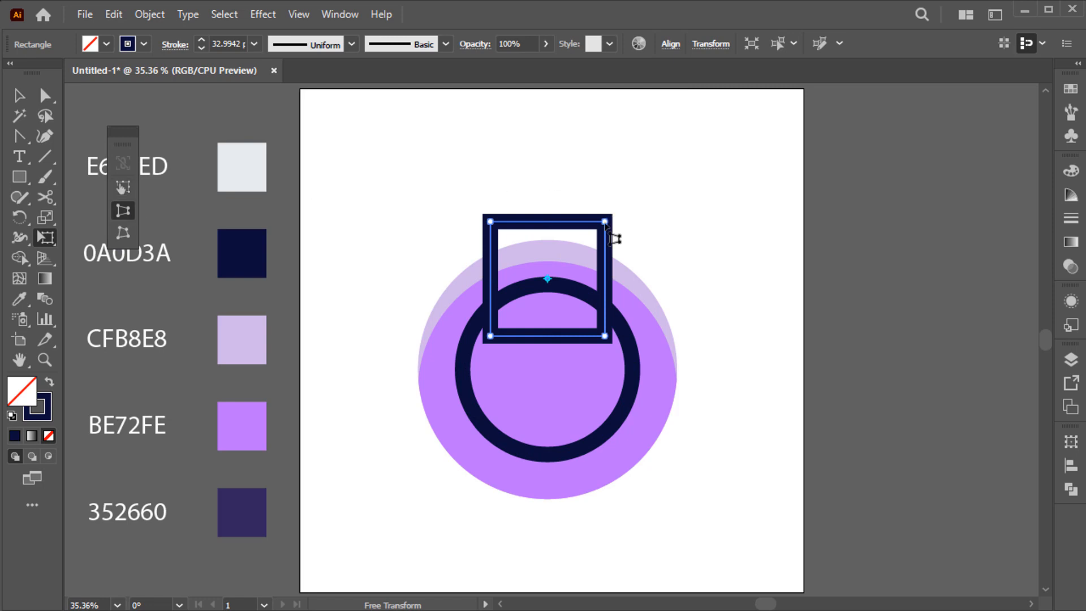
drag(606, 224, 616, 236)
key(v)
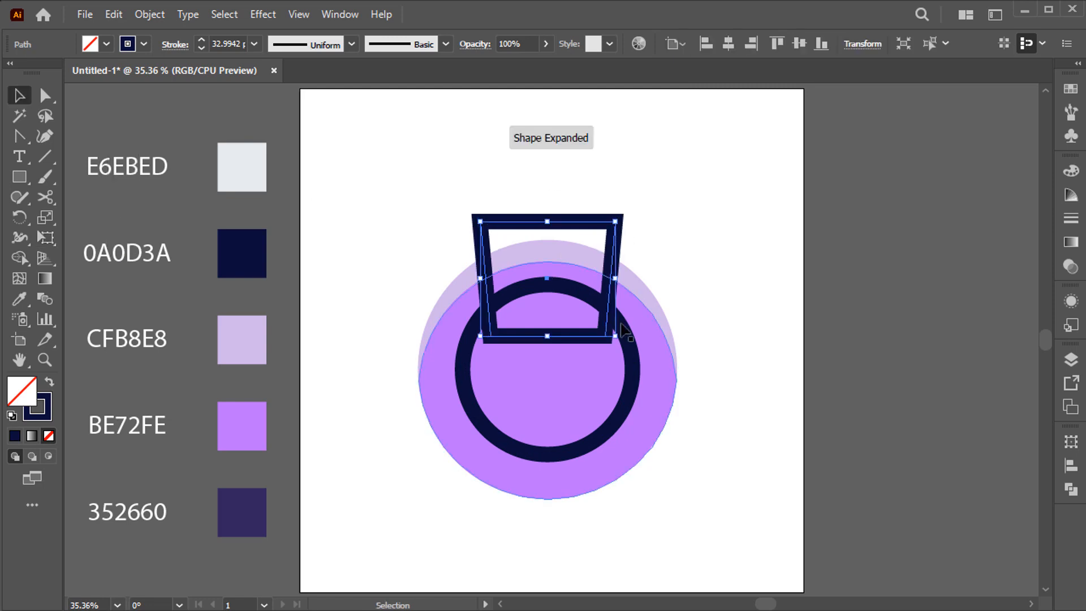
Step: Merge the tapered neck and the ring into a single flask outline with the Shape Builder tool
shift+click(631, 352)
key(shift+m)
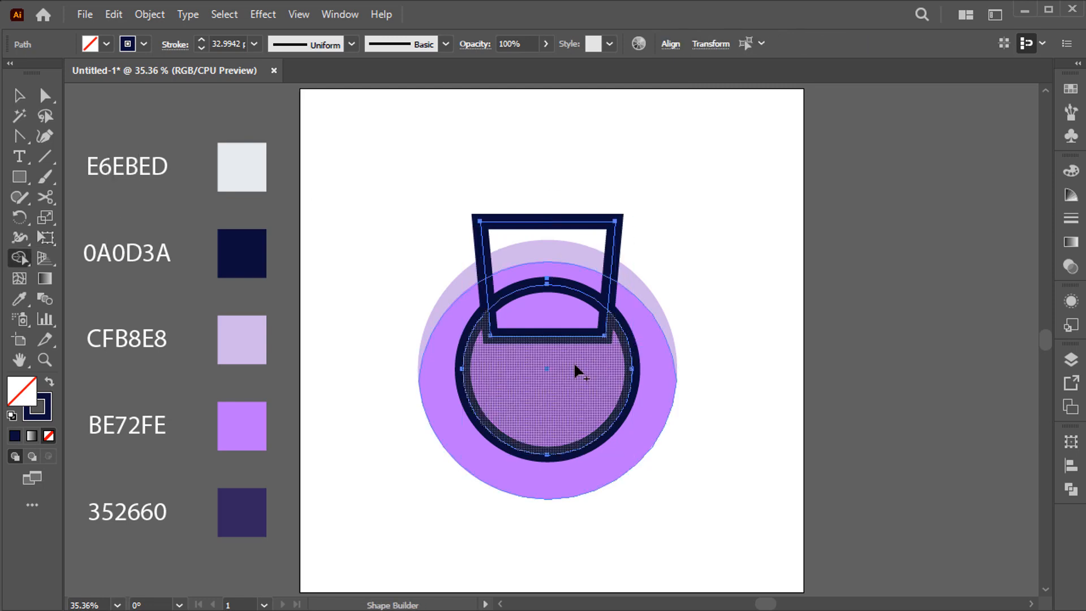
drag(574, 365, 540, 273)
key(v)
Step: Round the two corners where the flask's neck meets its bulb into smooth curves
key(a)
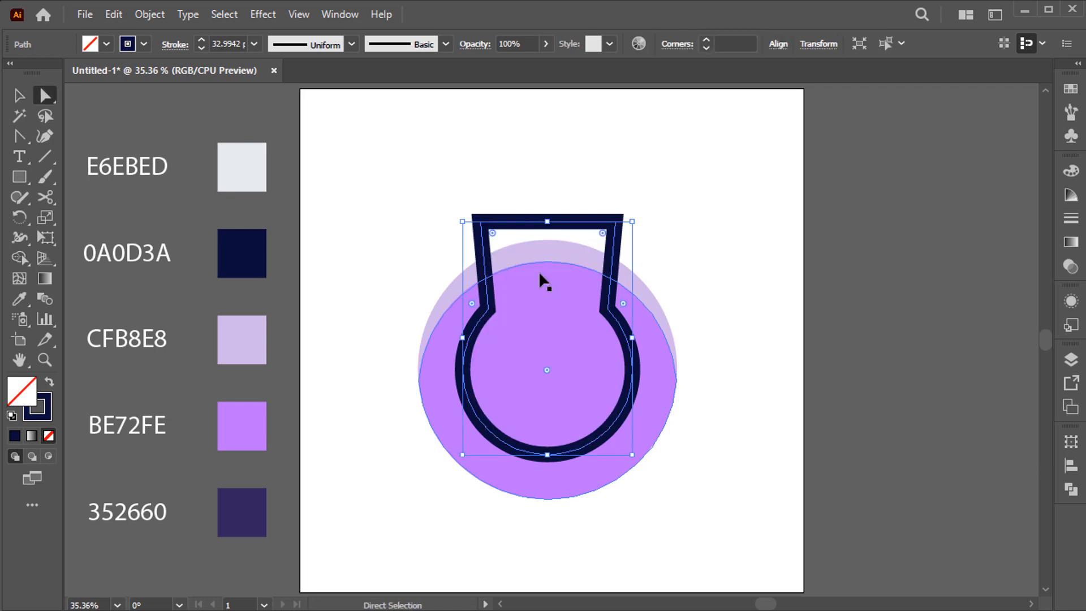
click(487, 309)
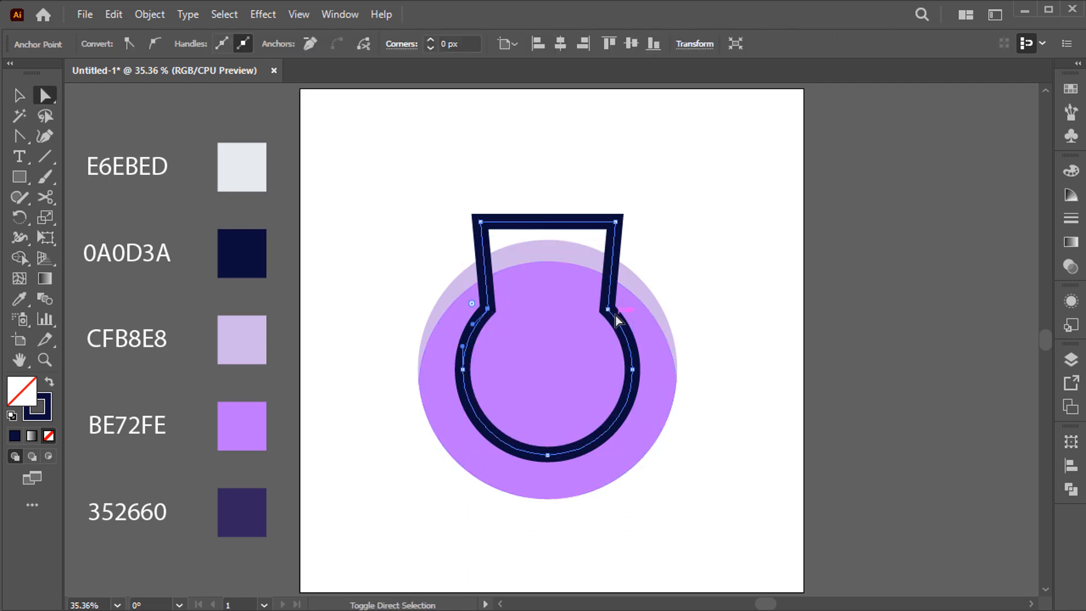
drag(622, 311, 688, 301)
key(v)
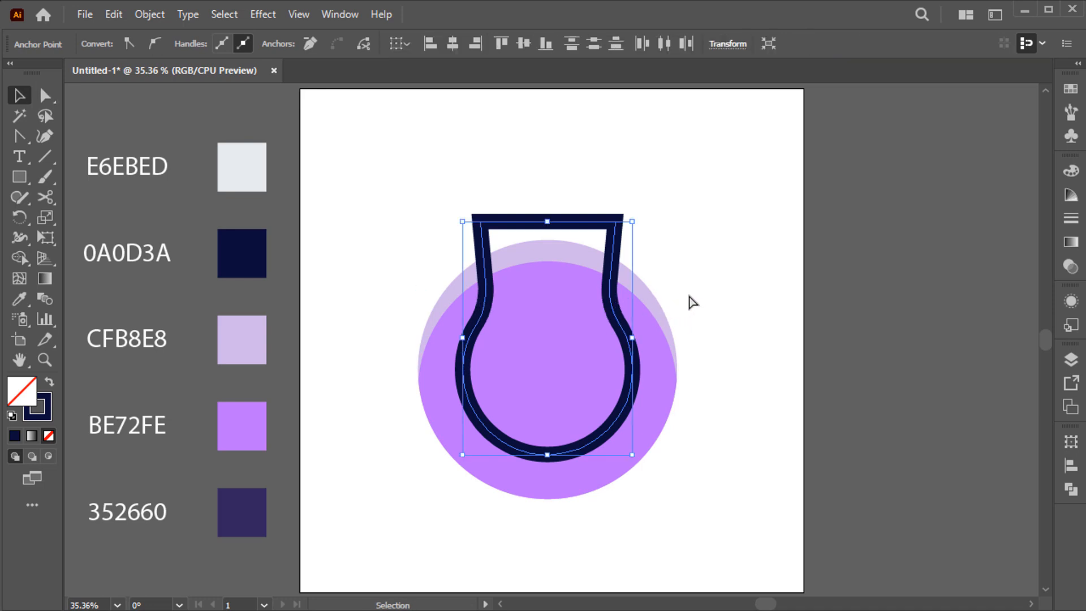
click(708, 275)
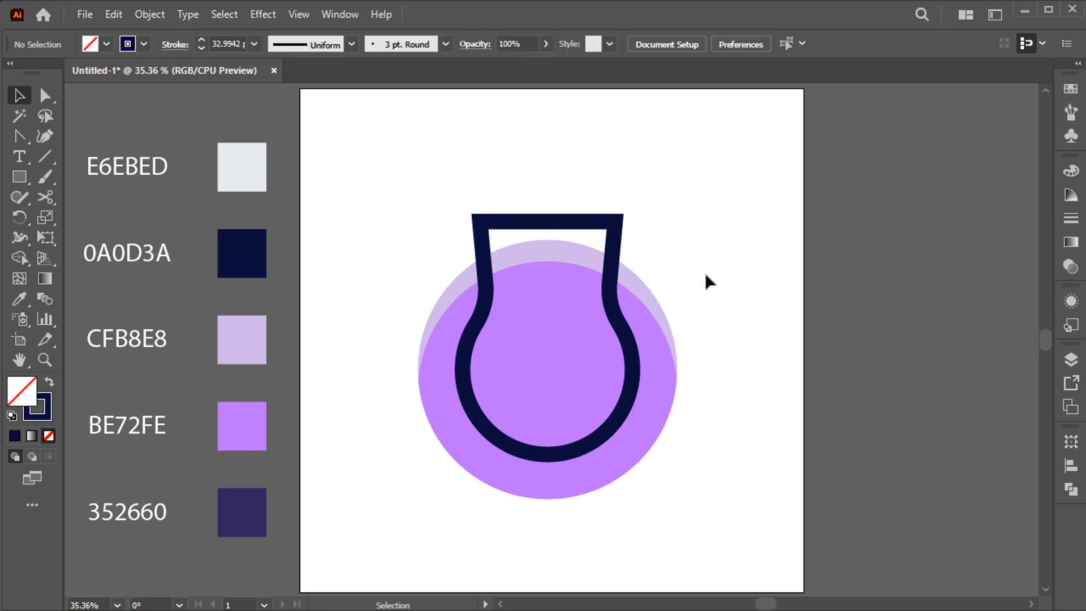
Step: Expand the flask outline's fill and stroke into a filled shape
click(622, 225)
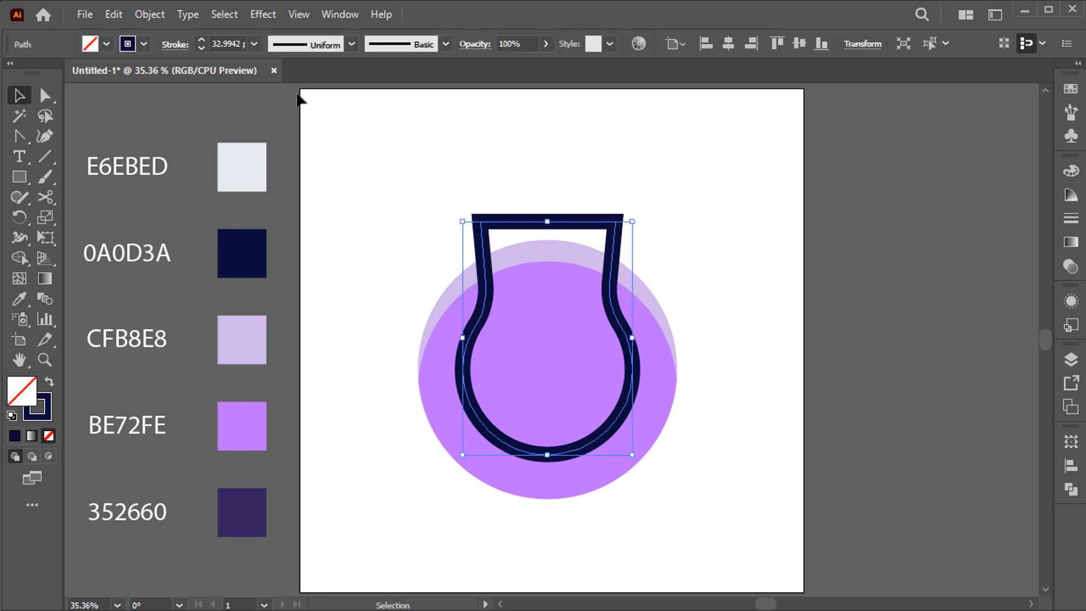
click(149, 14)
click(207, 205)
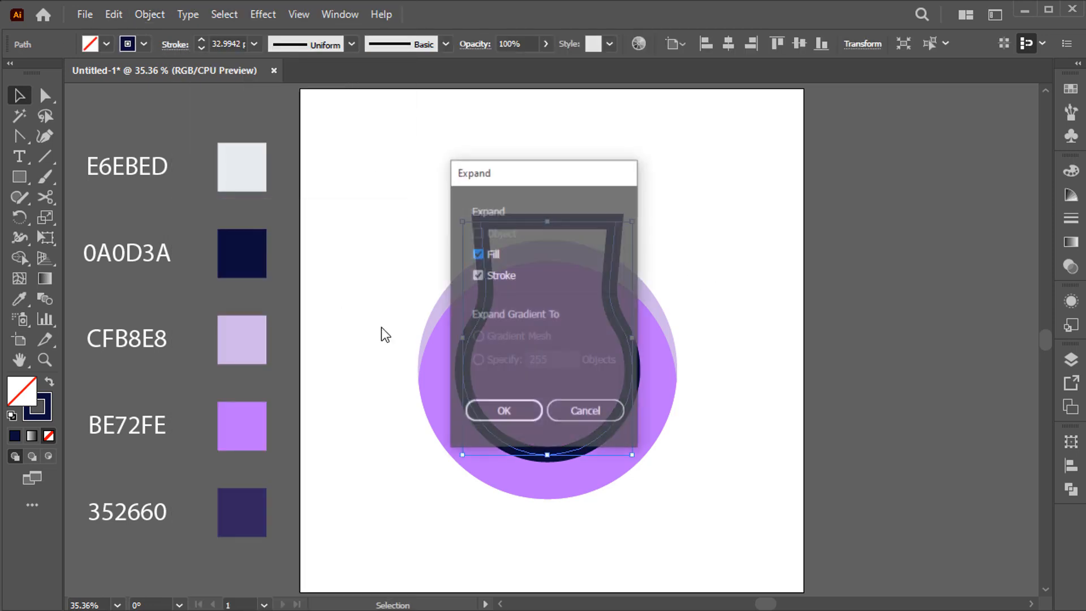
click(487, 413)
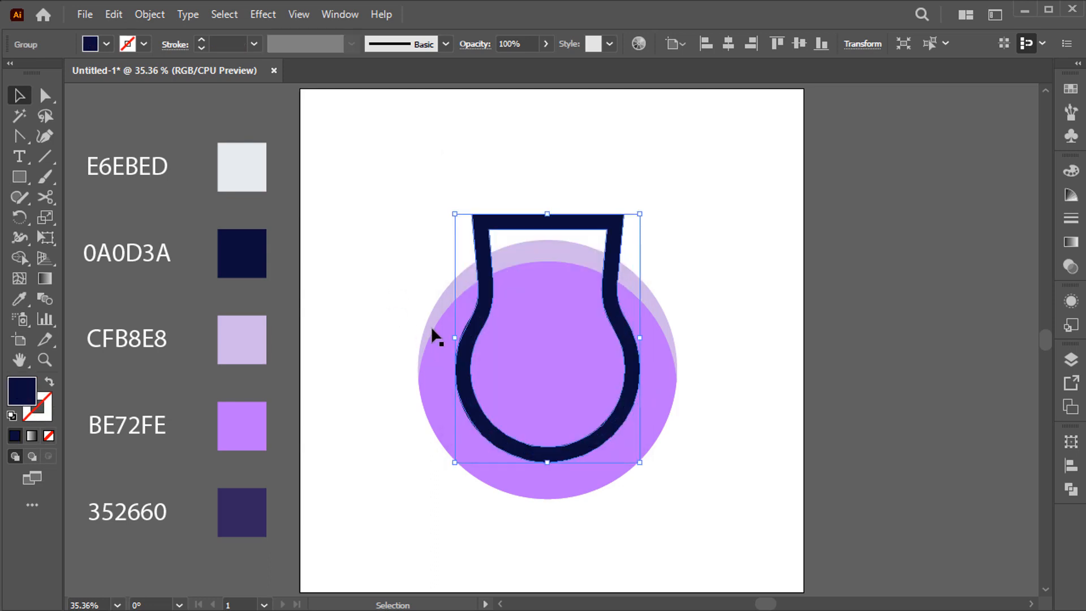
Step: Apply the Trim pathfinder to the expanded flask outline together with the purple background shape
shift+click(436, 342)
click(1071, 490)
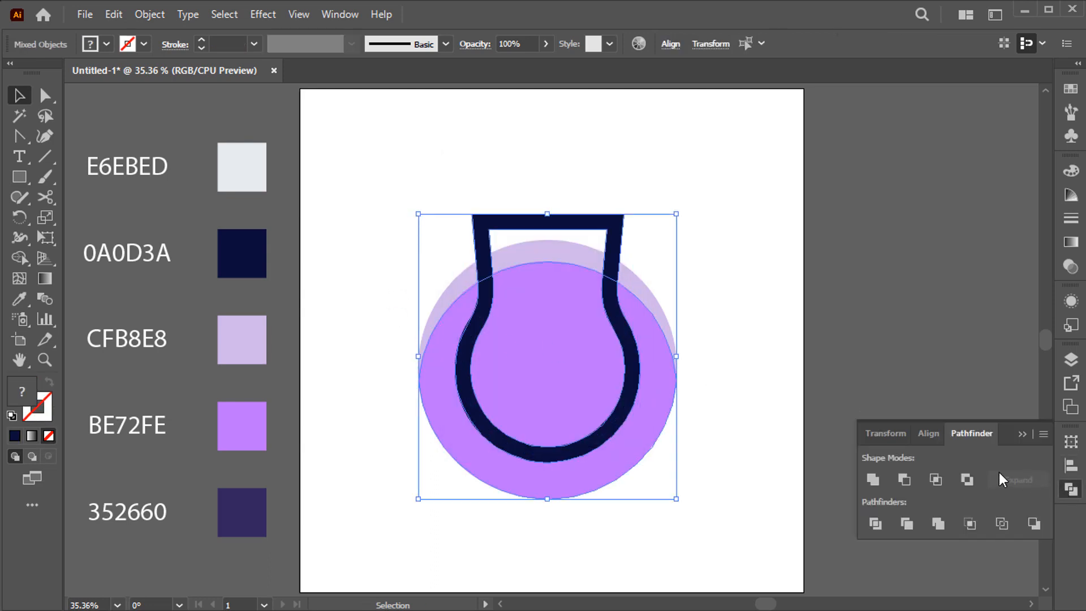
click(904, 525)
click(721, 314)
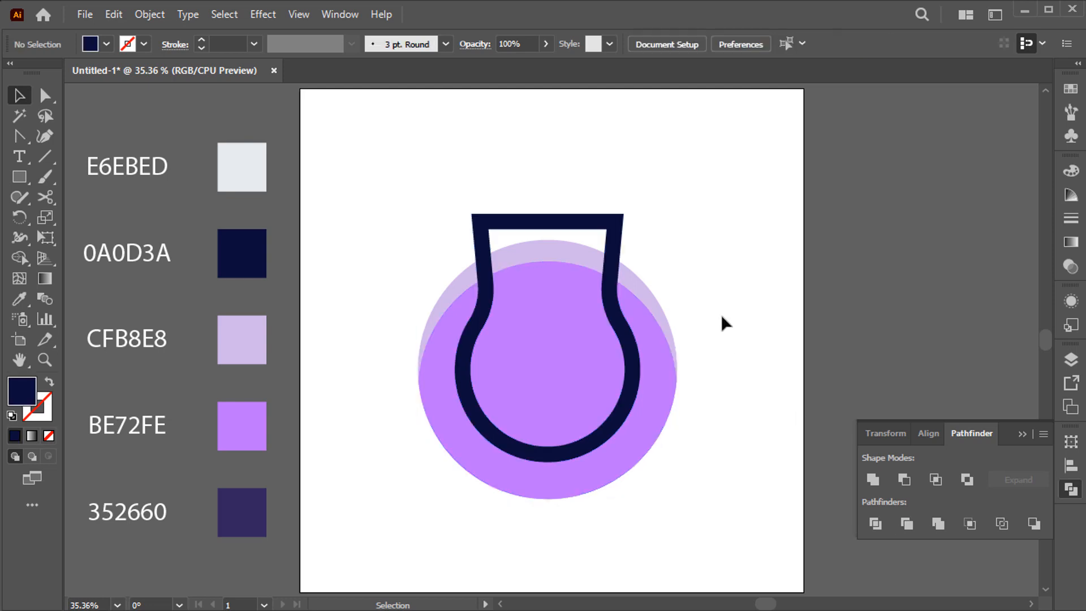
Step: Ungroup the trimmed flask outline and vivid purple circle pieces
click(642, 329)
right_click(641, 329)
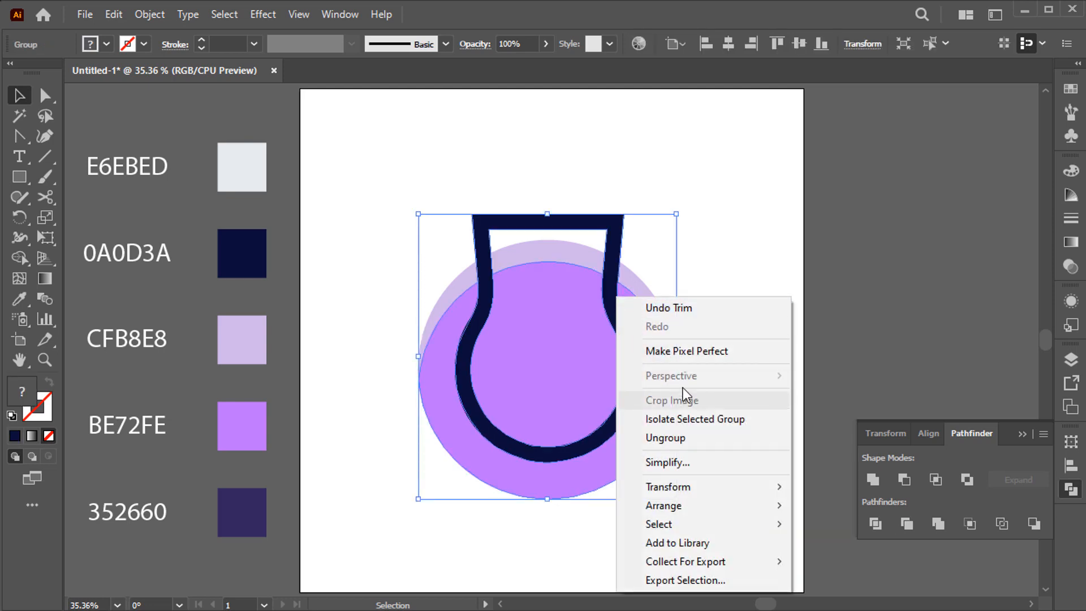
click(666, 437)
click(735, 319)
drag(622, 254, 687, 225)
key(ctrl+z)
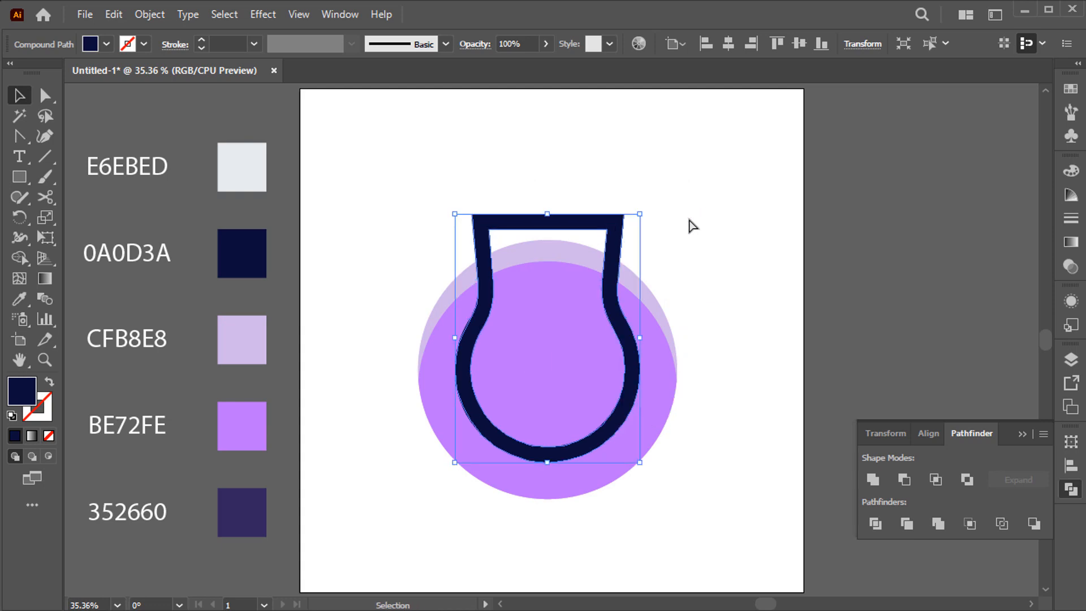
Step: Apply the Trim pathfinder to the navy flask outline together with the light purple circle
shift+click(625, 277)
click(904, 523)
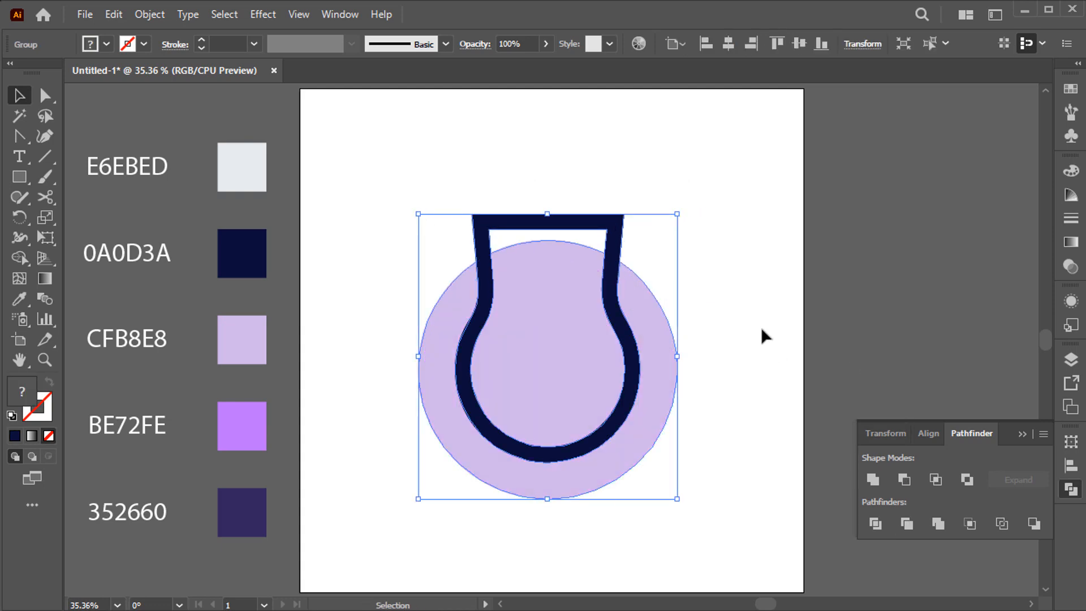
click(762, 327)
Step: Ungroup the trimmed result and delete the navy flask outline
click(609, 232)
right_click(608, 232)
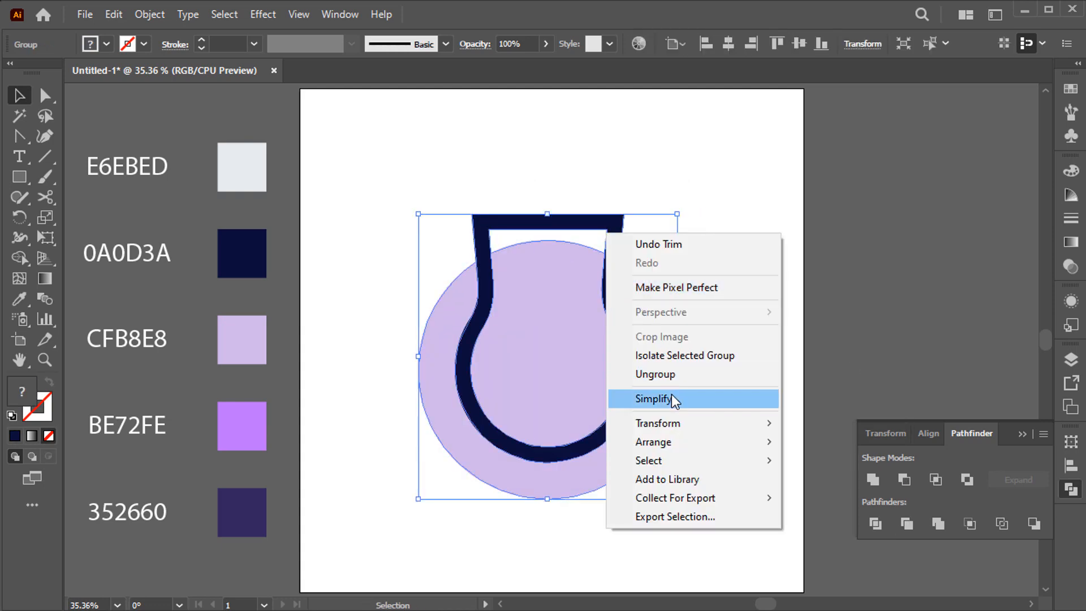
click(684, 373)
click(726, 280)
drag(616, 235, 656, 220)
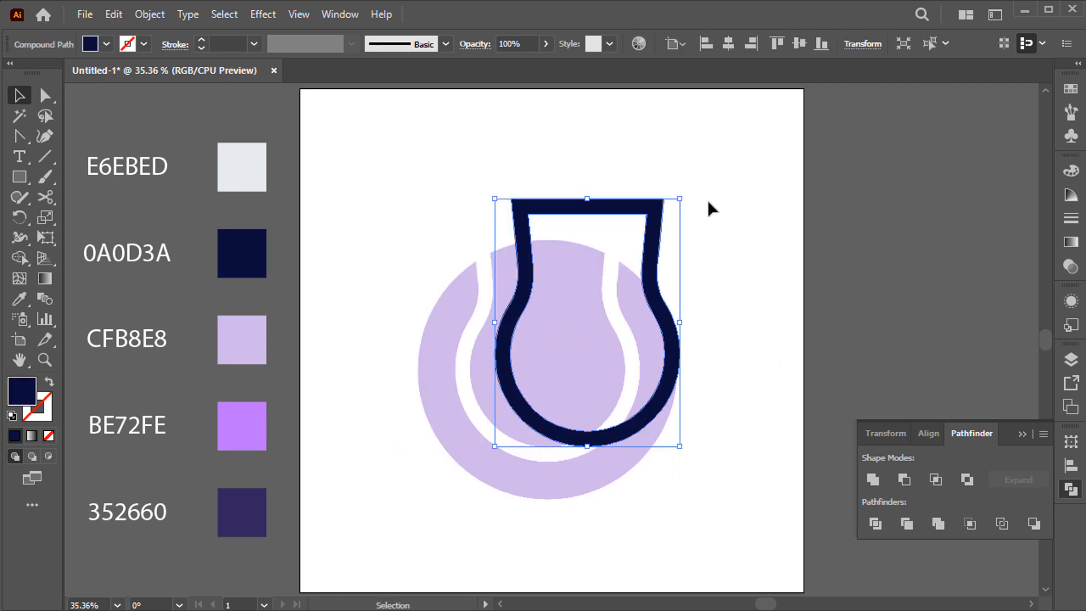
key(Delete)
Step: Group the two light purple pieces and send the group to the back
click(650, 310)
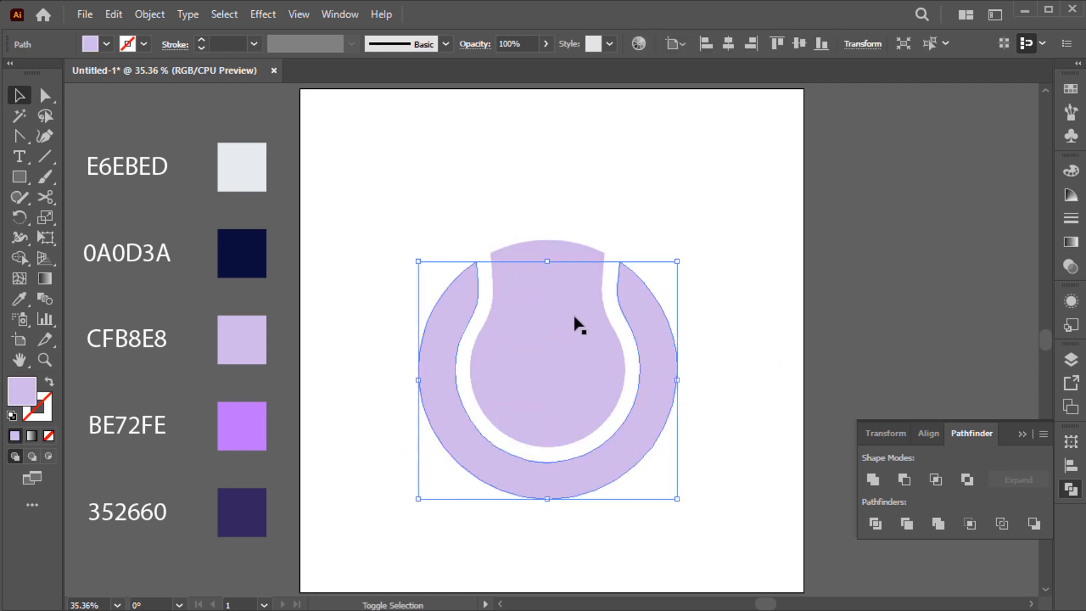
shift+click(574, 313)
right_click(574, 313)
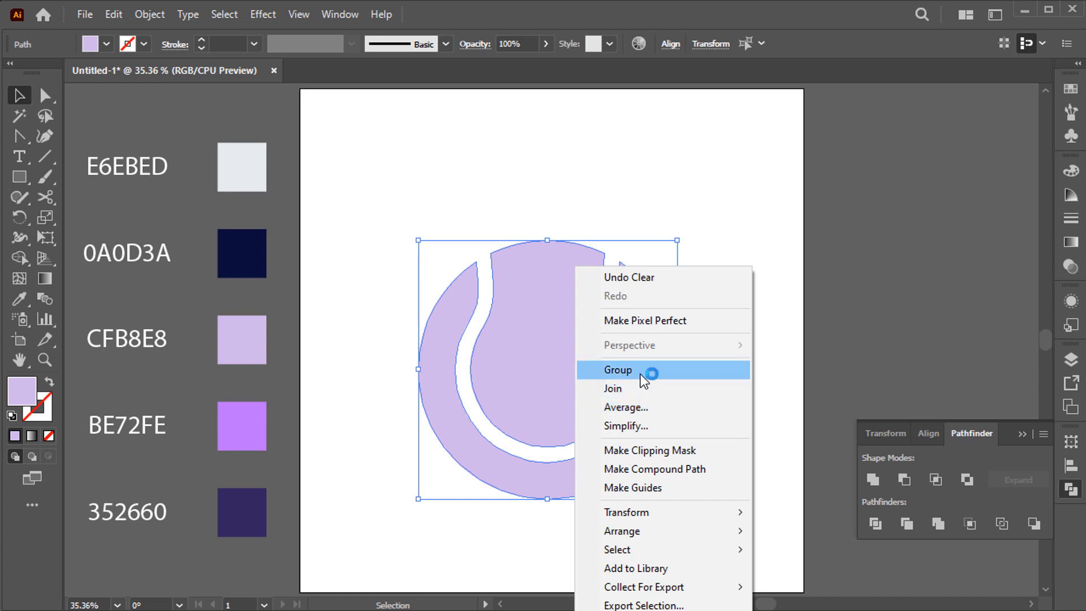
click(612, 369)
right_click(608, 351)
mouse_move(714, 266)
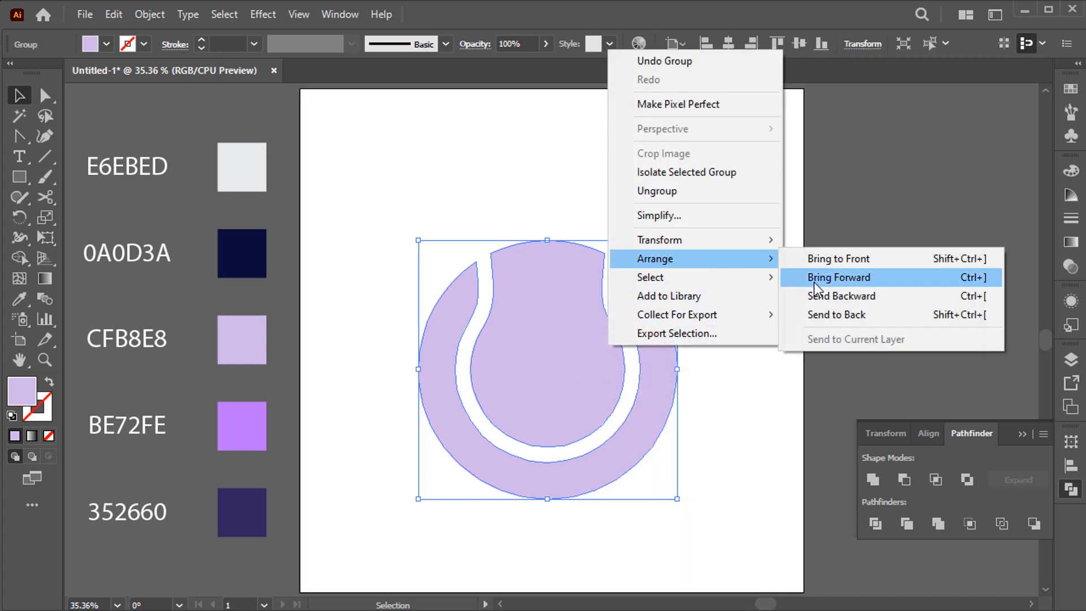
click(838, 314)
click(739, 281)
Step: Group the two vivid purple pieces and delete the unfilled leftover path at the top of the flask shape
click(574, 335)
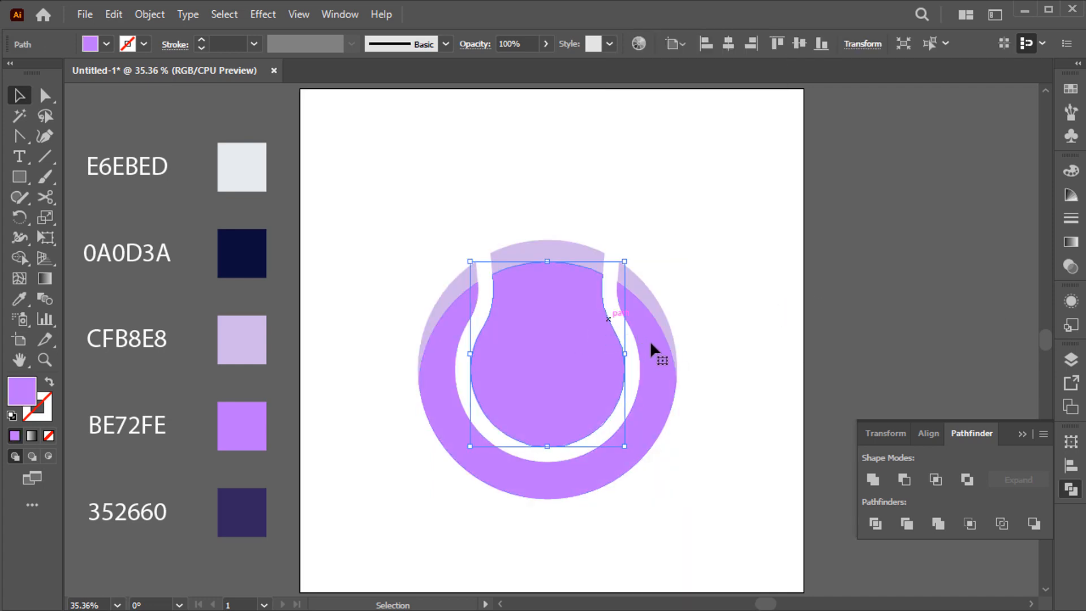
shift+click(652, 344)
right_click(652, 344)
click(678, 369)
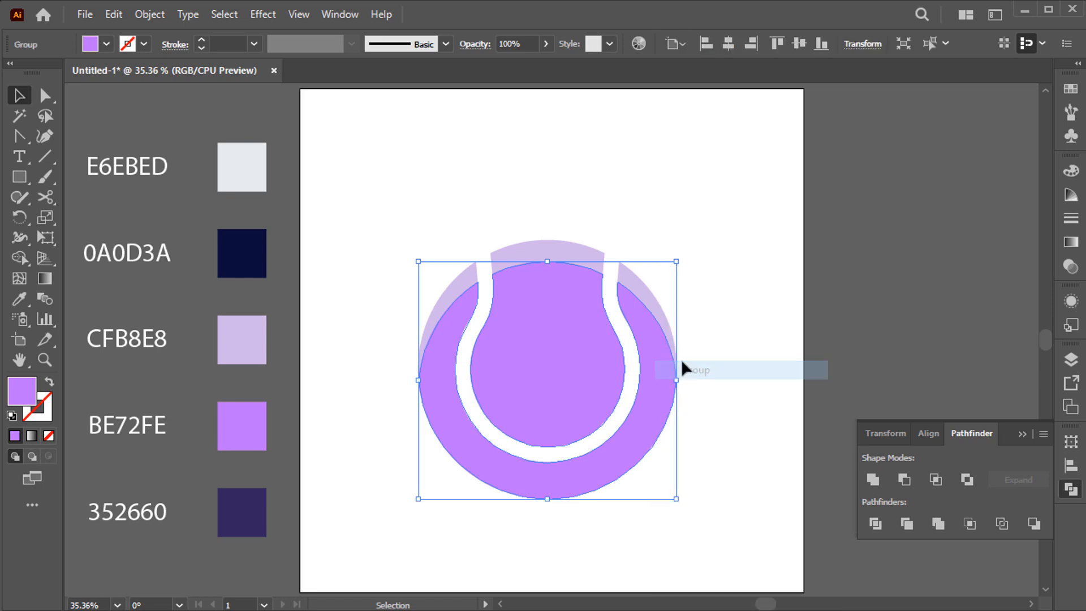
click(696, 324)
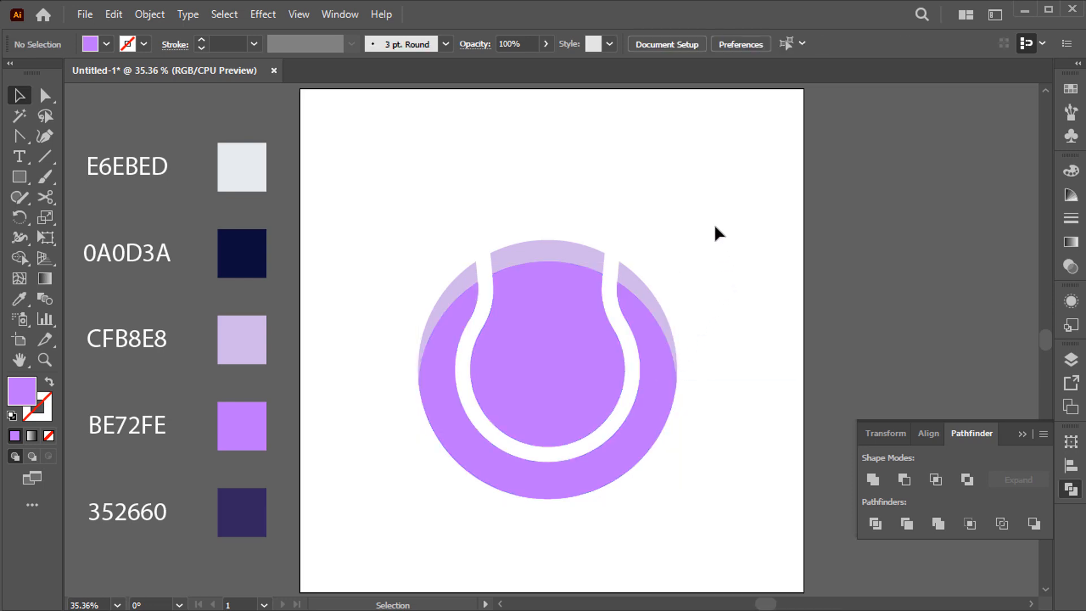
click(573, 242)
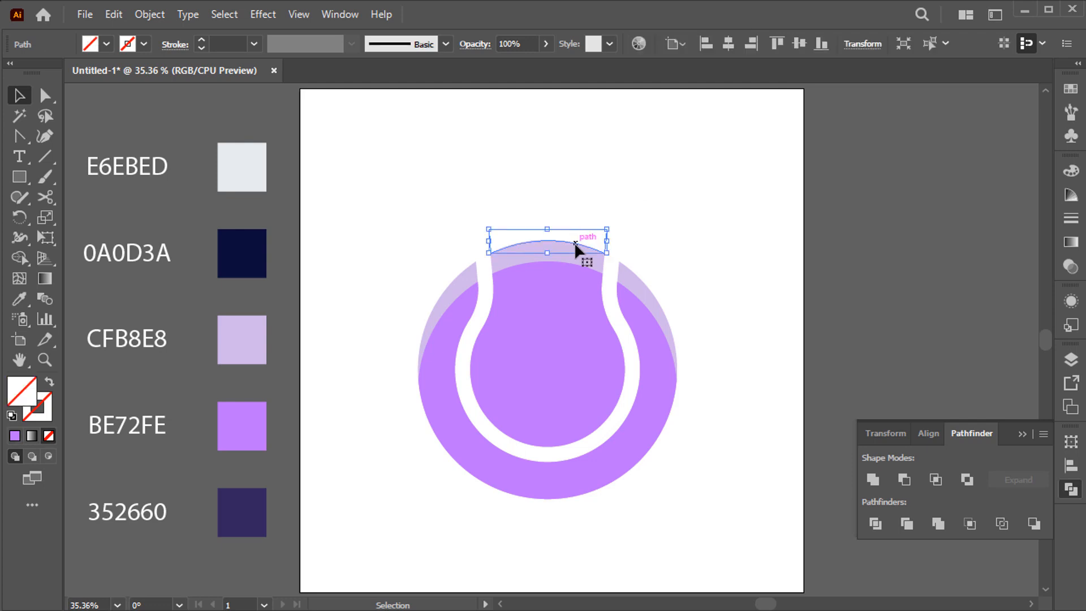
click(619, 216)
Step: Copy the light purple group and paste the copy in front of it
click(574, 254)
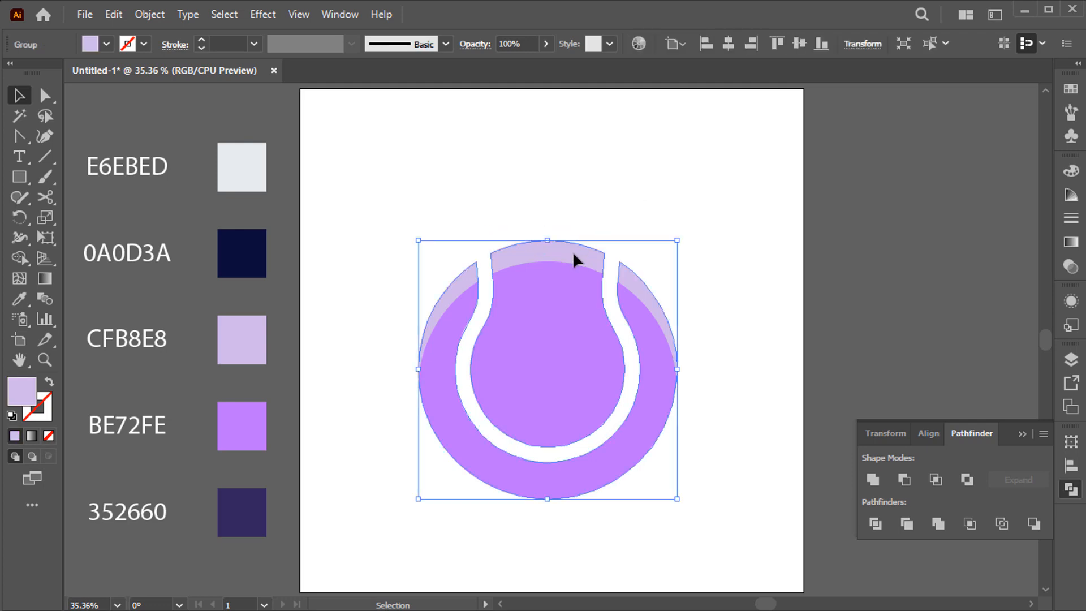
click(124, 16)
click(155, 95)
click(115, 12)
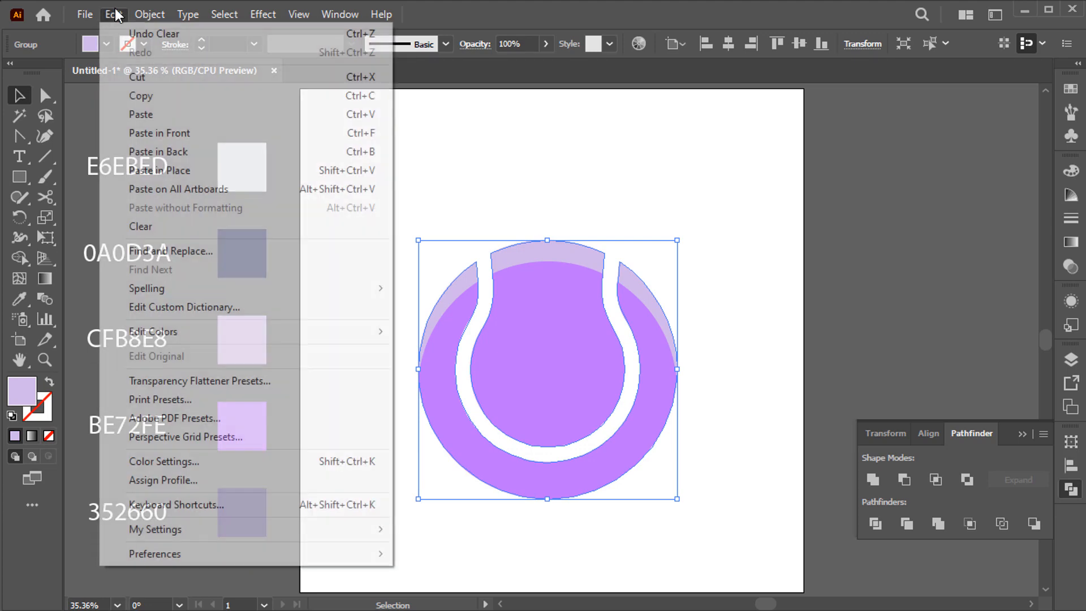
click(164, 133)
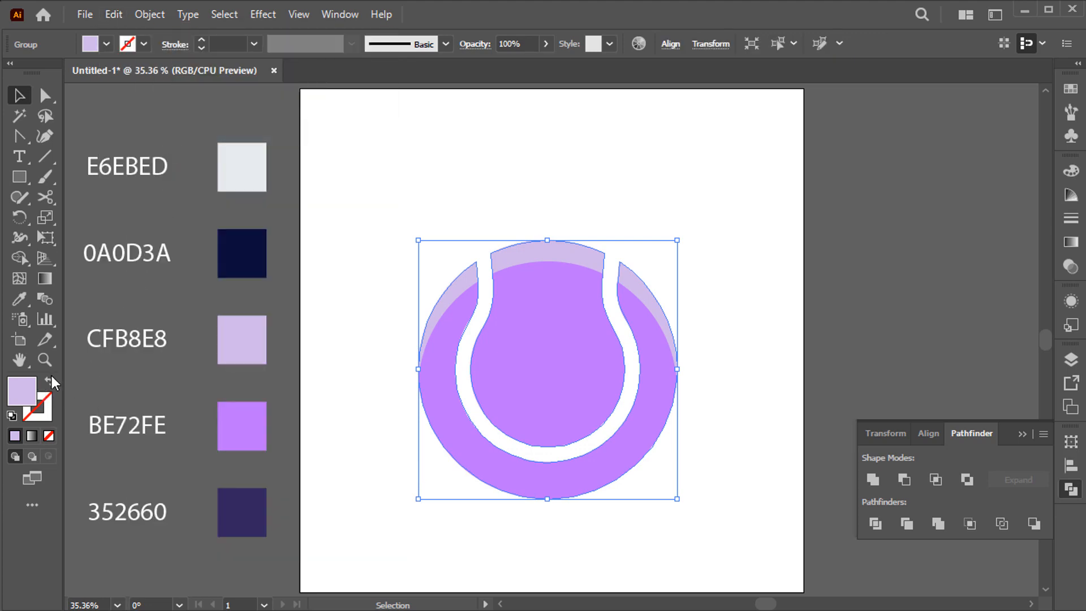
Step: Fill the copied group with the navy 0A0D3A swatch colour and bring it to the front
click(20, 300)
click(255, 258)
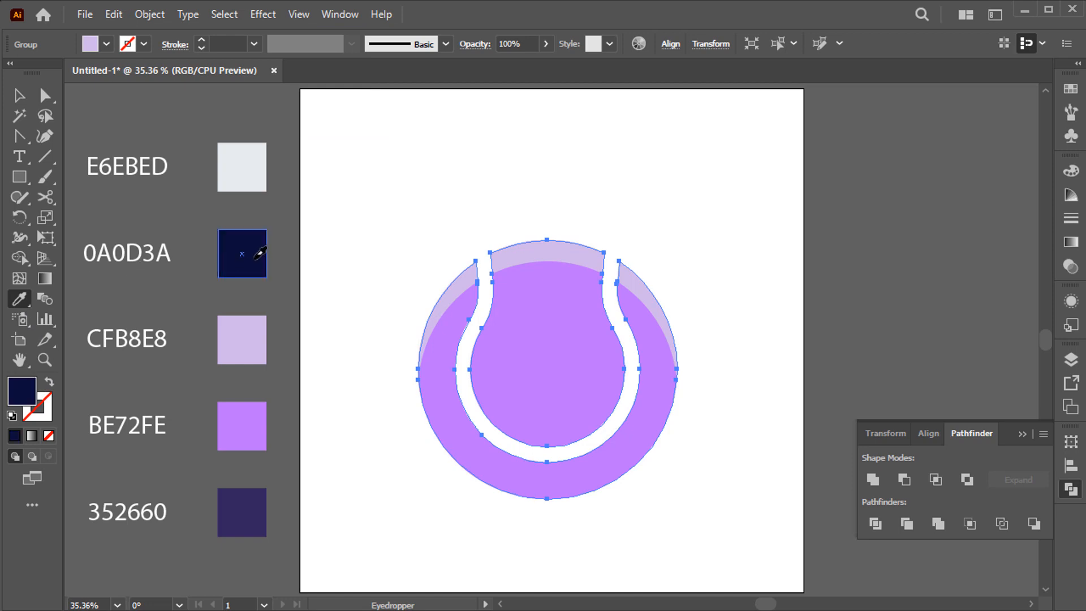
key(v)
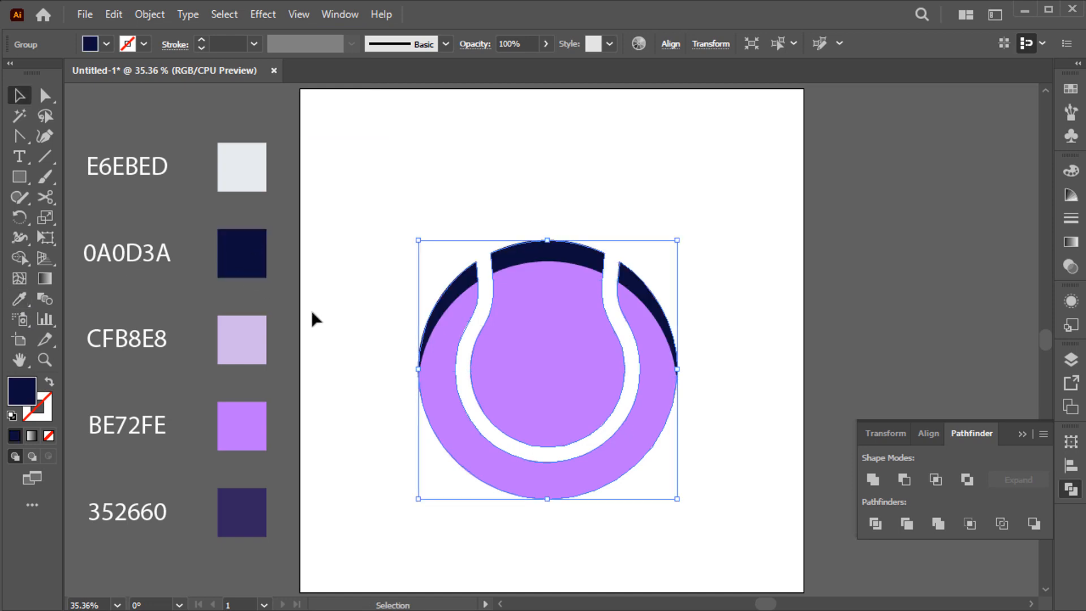
right_click(460, 292)
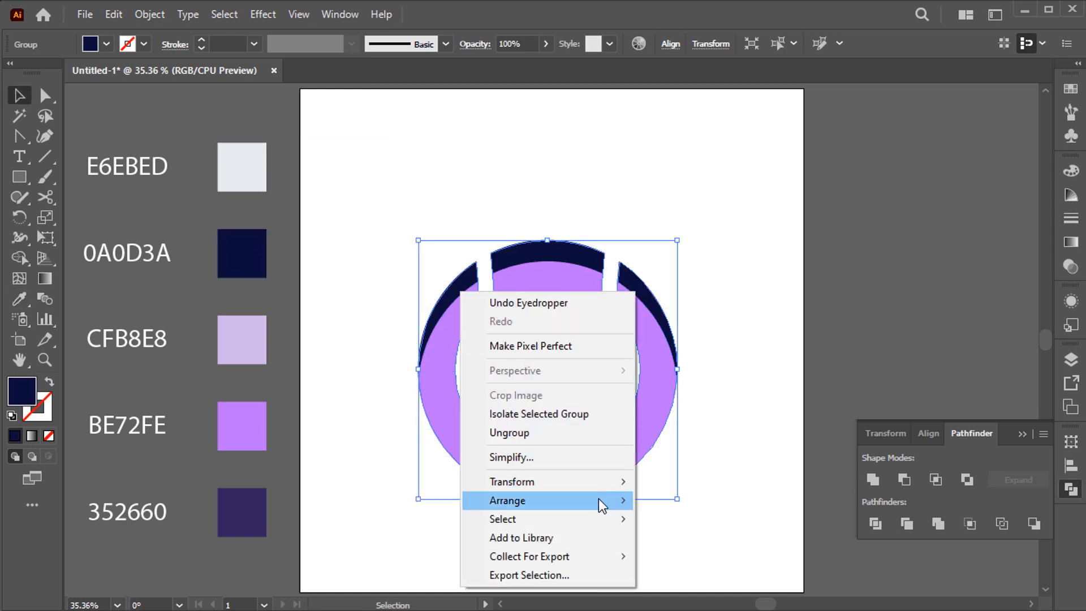
mouse_move(599, 500)
click(672, 503)
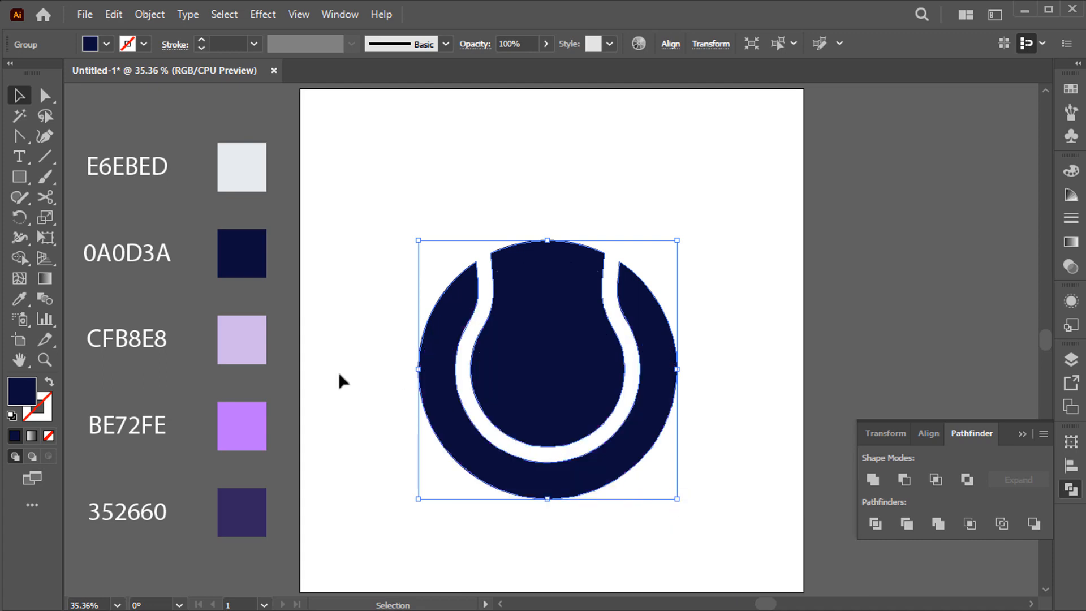
Step: Swap the copied group's navy fill to the stroke and set the stroke weight to 12 pt
click(49, 383)
click(49, 399)
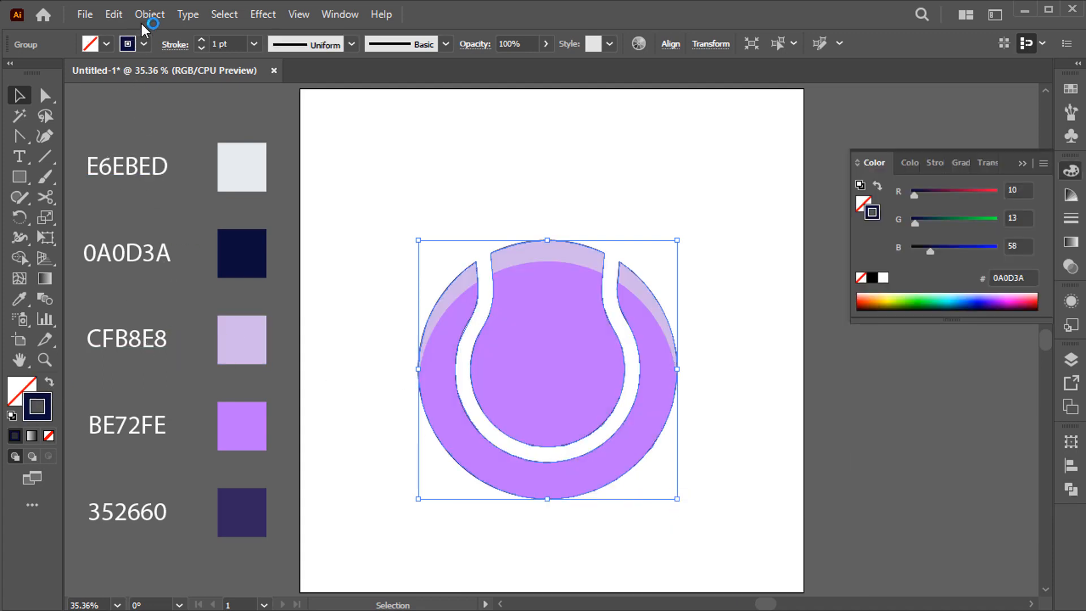
scroll(201, 43, up, 10)
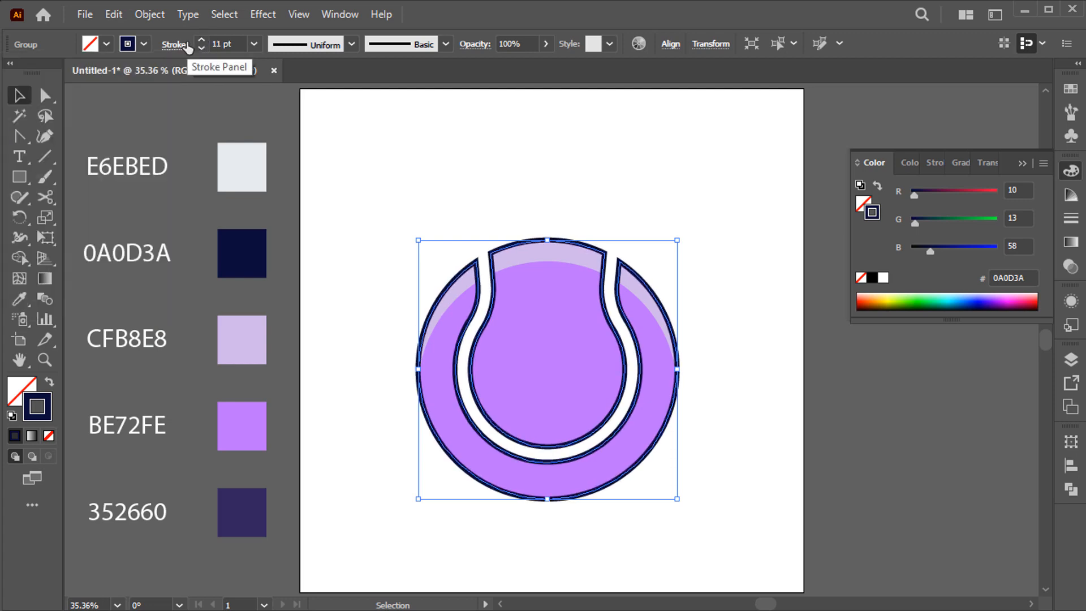
click(198, 38)
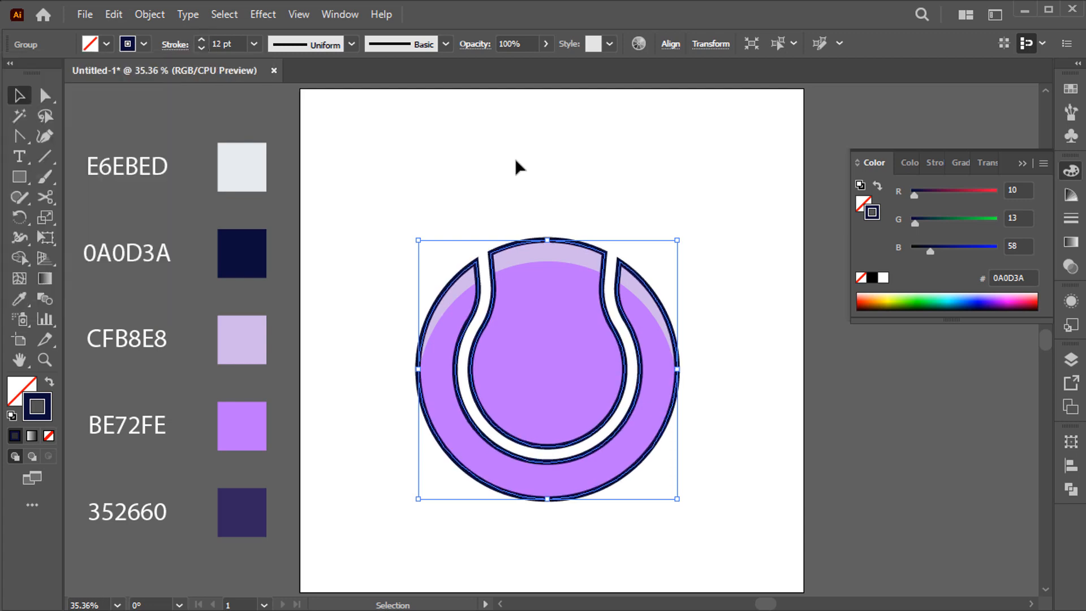
click(511, 198)
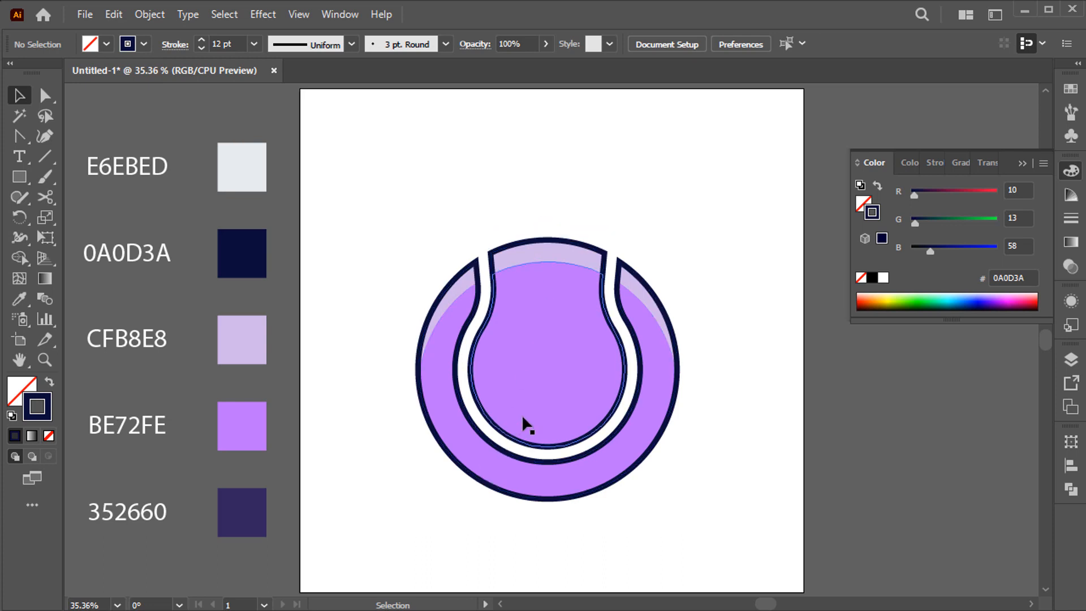
Step: Draw a navy-stroked circle from the artwork's centre, slightly smaller than the outer circle
key(l)
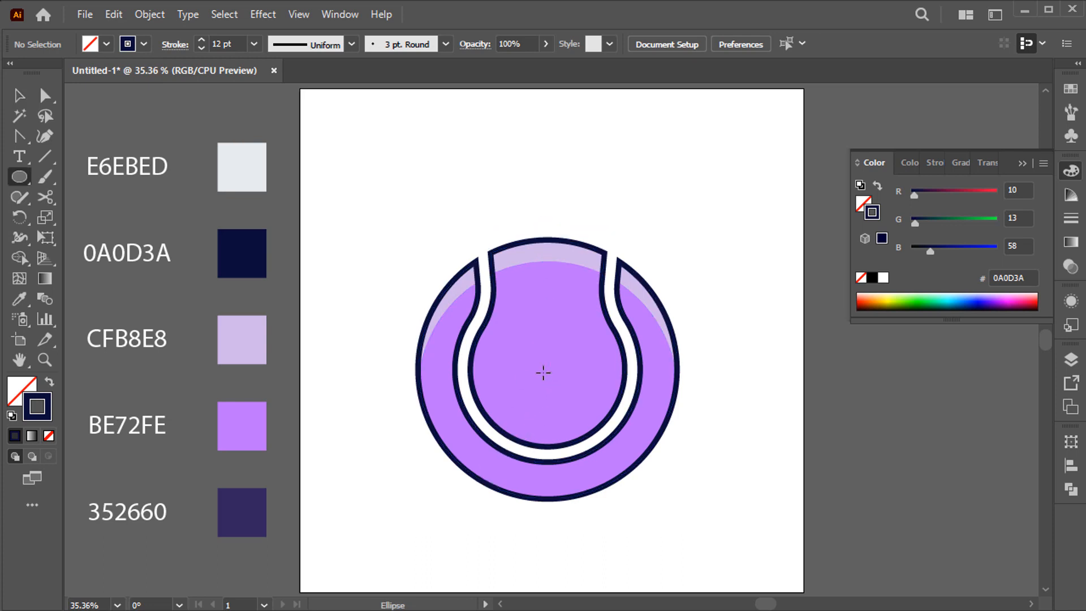
drag(548, 372, 665, 481)
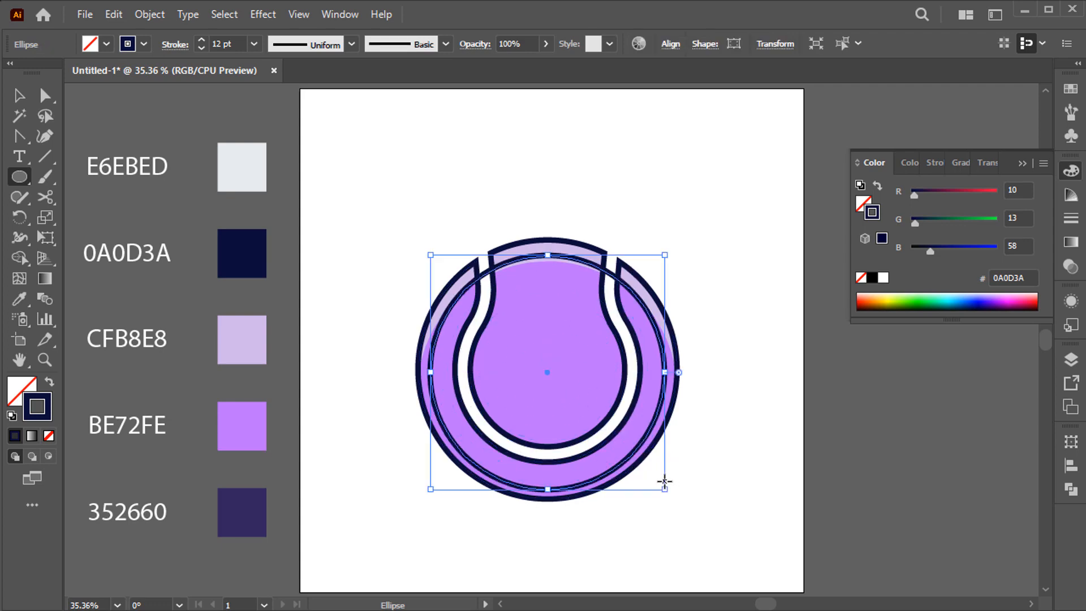
key(v)
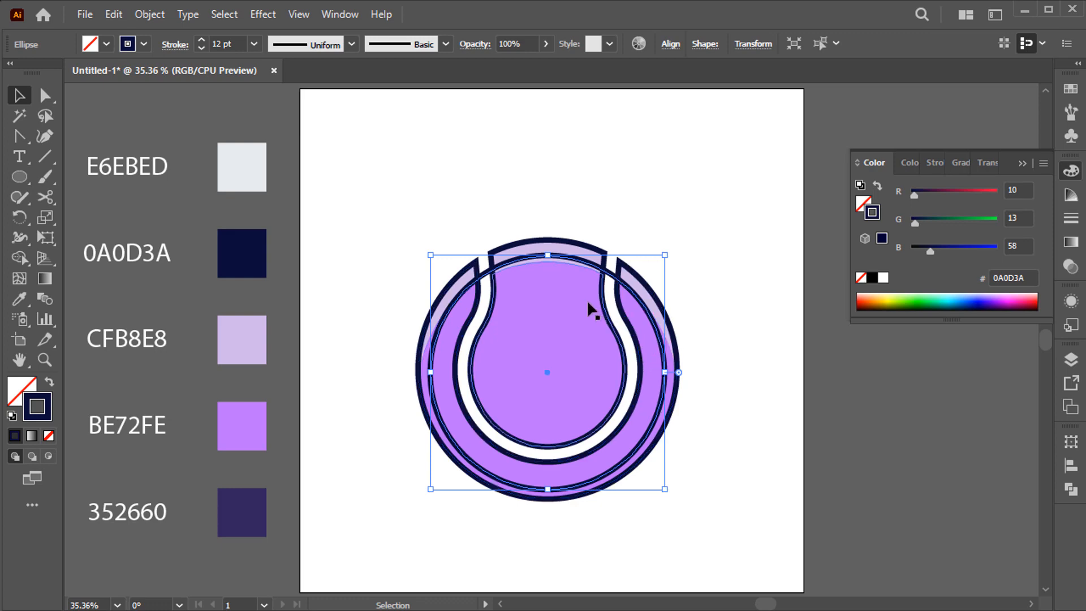
Step: Align the new circle's vertical centre to the navy outline group as the key object
shift+click(558, 241)
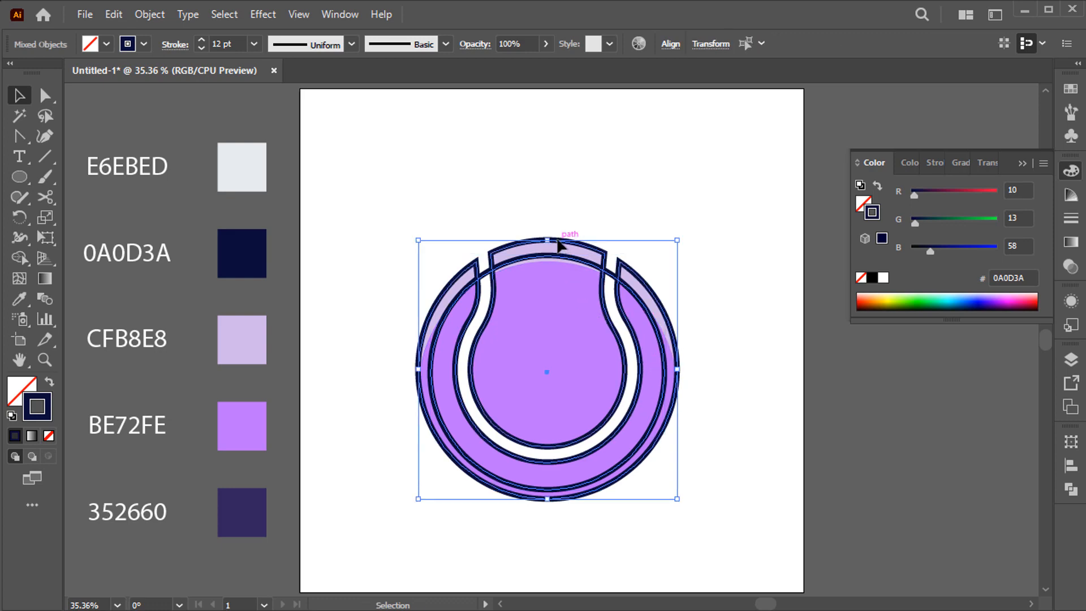
click(568, 242)
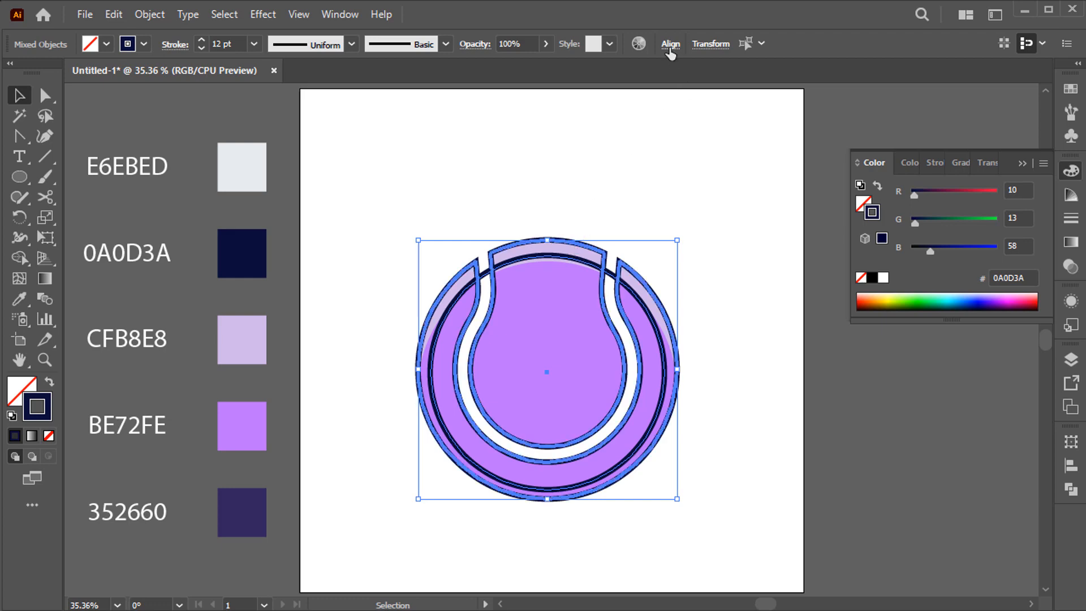
click(670, 47)
click(636, 96)
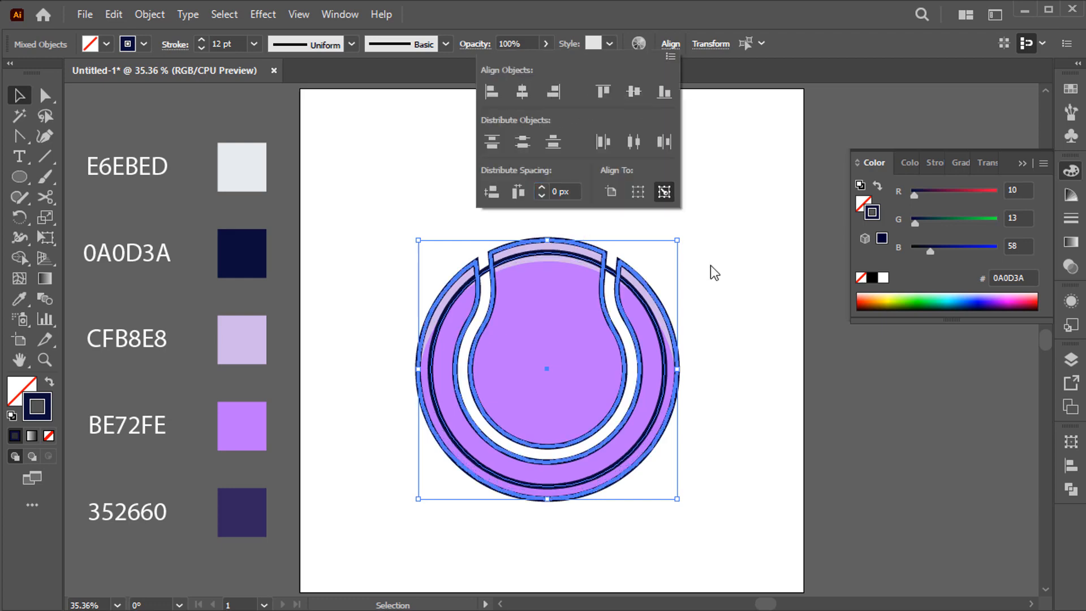
click(718, 274)
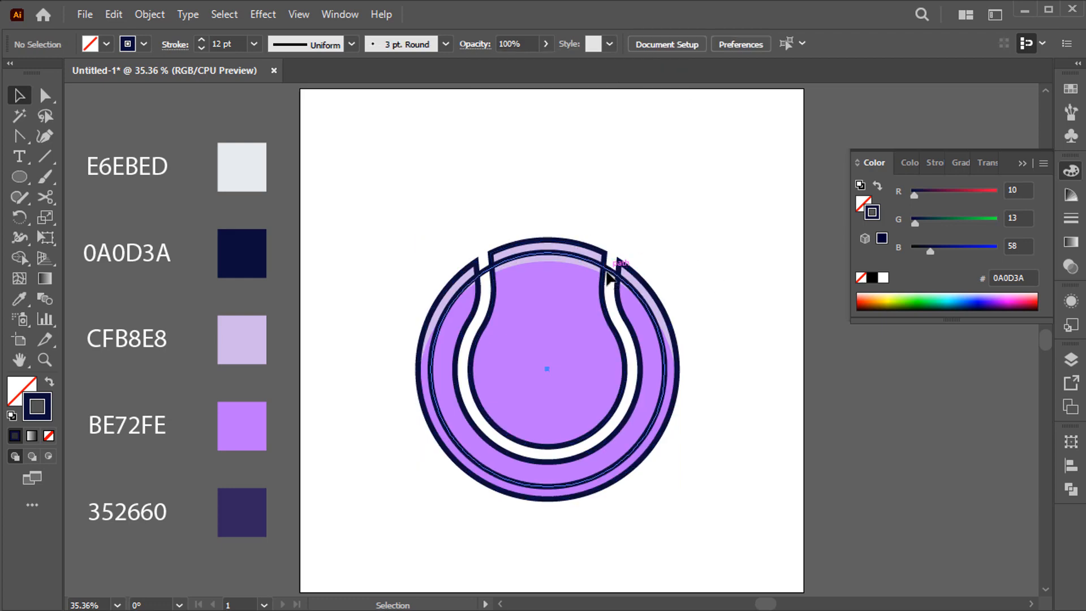
Step: Fill the inner circle with the light grey E6EBED swatch colour and send it to the back
click(608, 278)
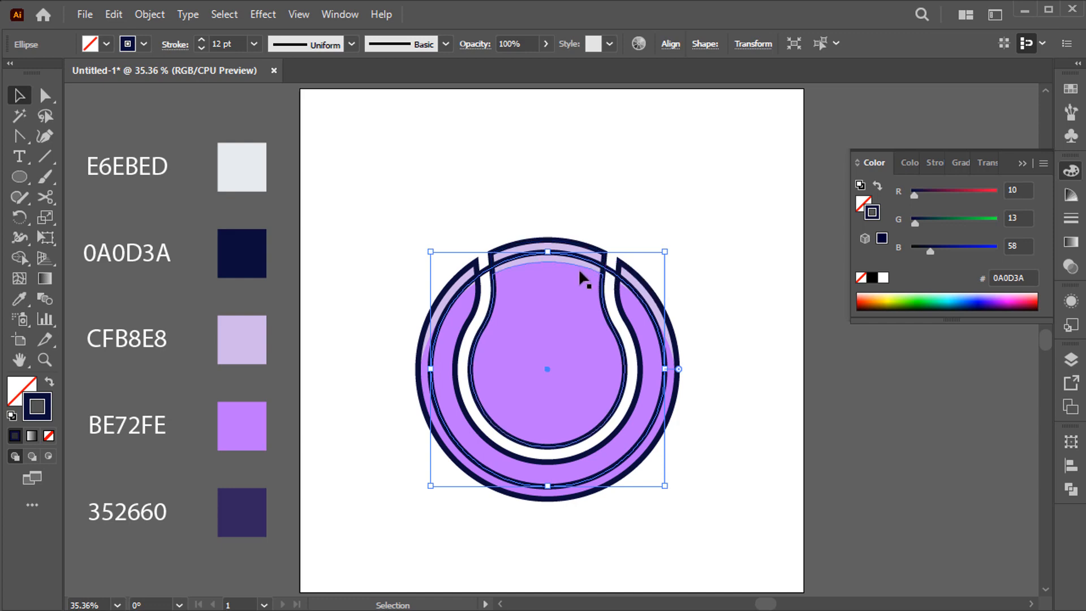
key(i)
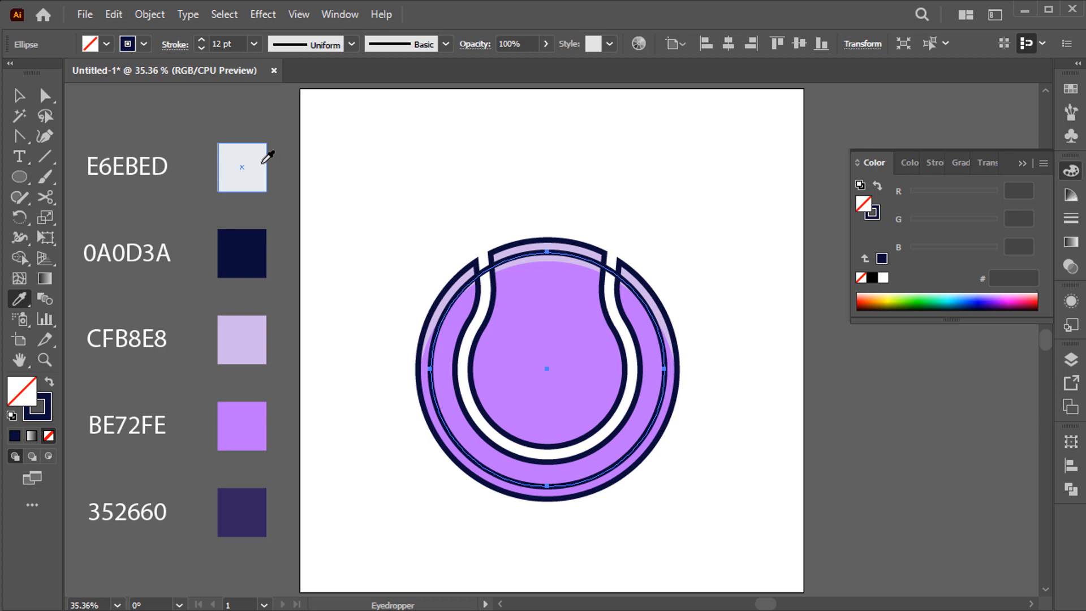
click(262, 163)
key(v)
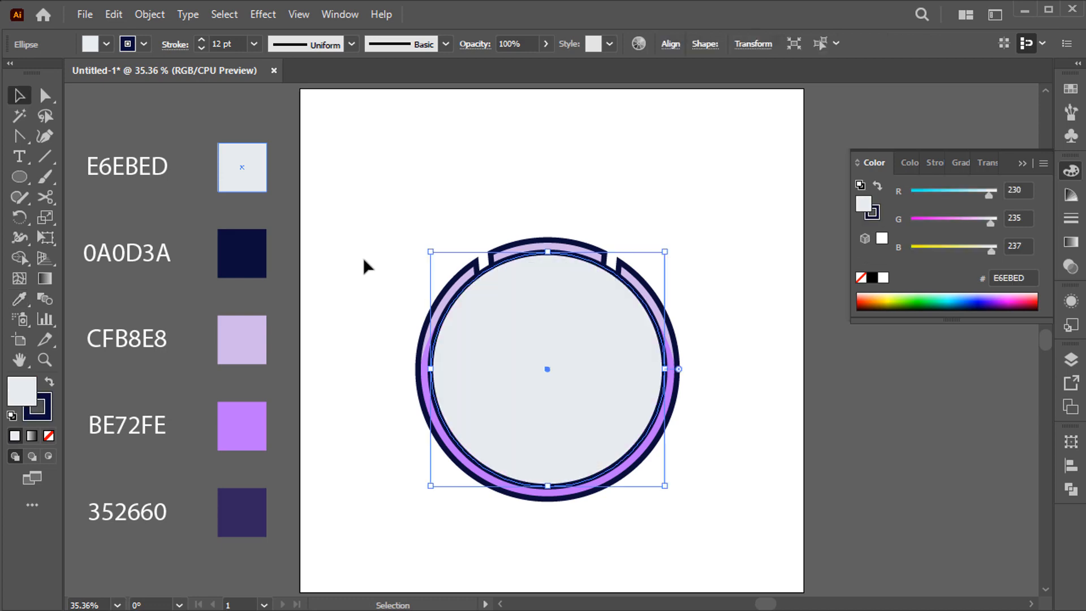
right_click(558, 396)
mouse_move(720, 532)
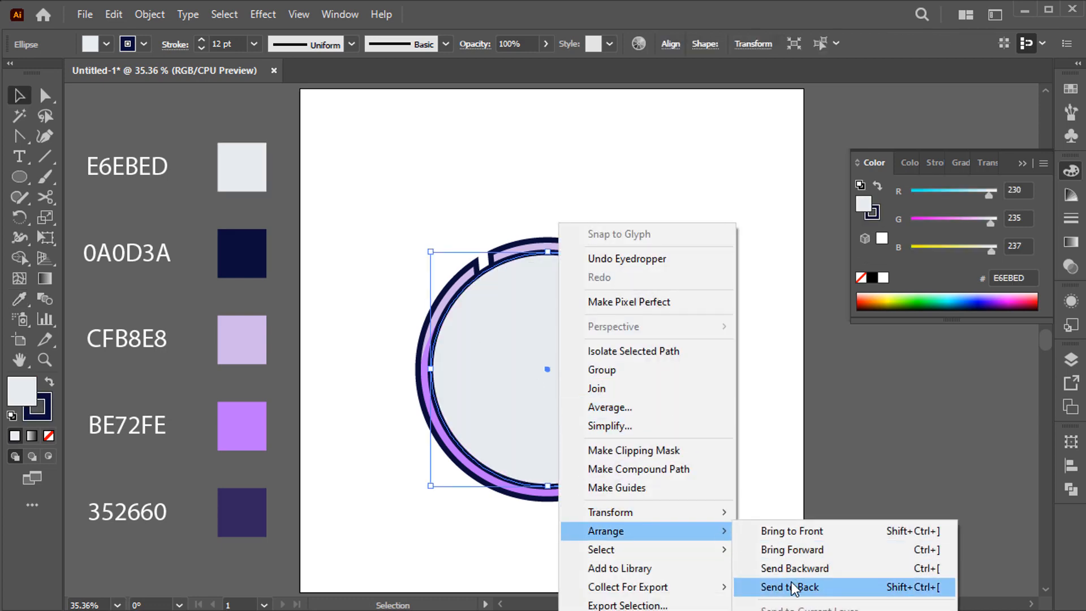
click(793, 586)
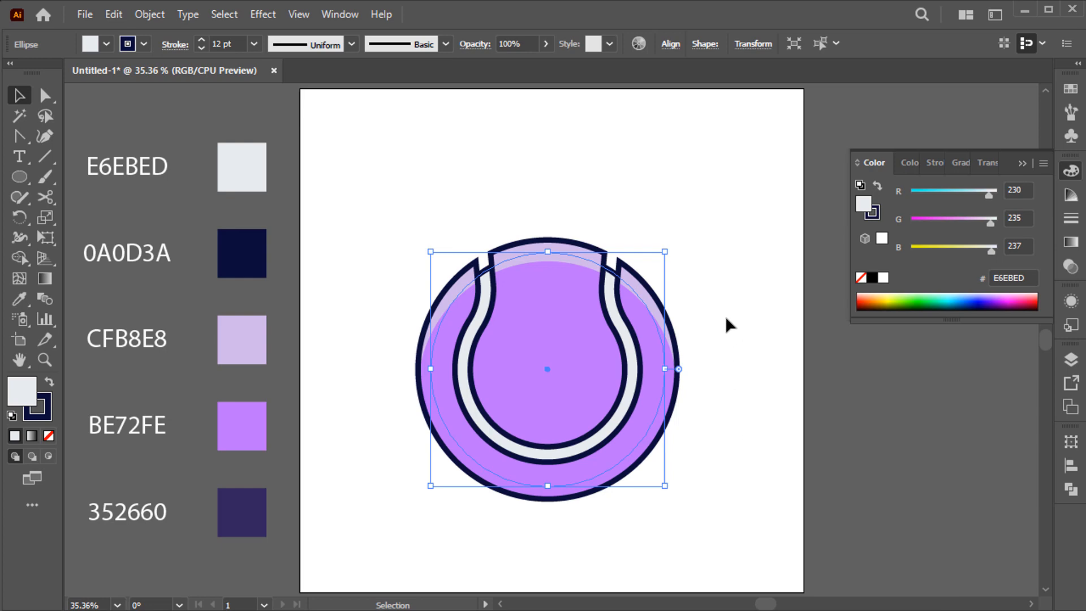
Step: Enlarge the light grey circle from its centre to almost the outer outline's size and set its stroke weight to 9 pt
drag(667, 251, 674, 243)
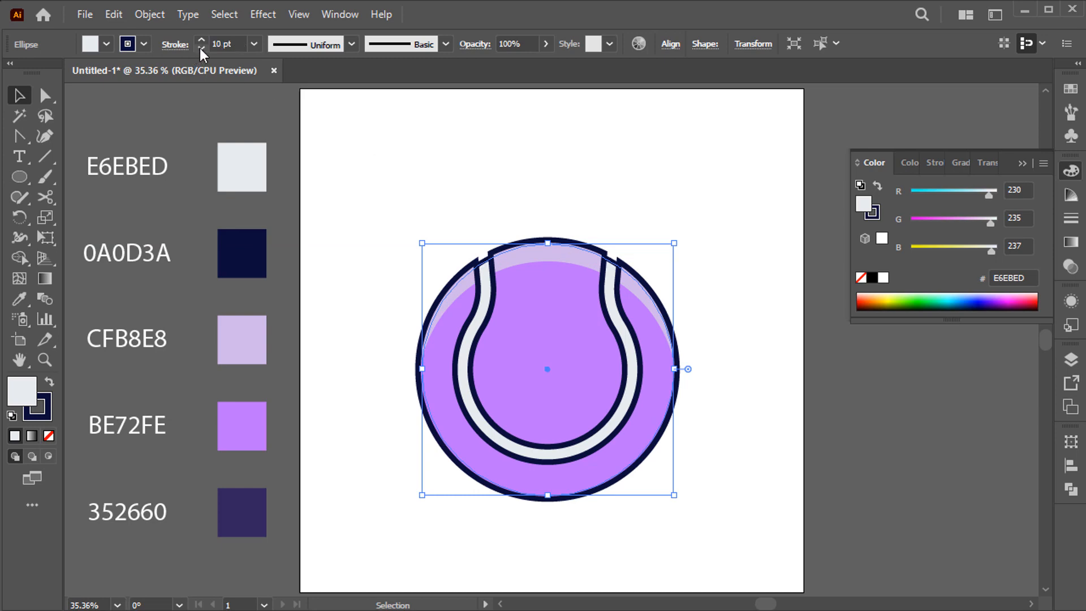
click(366, 176)
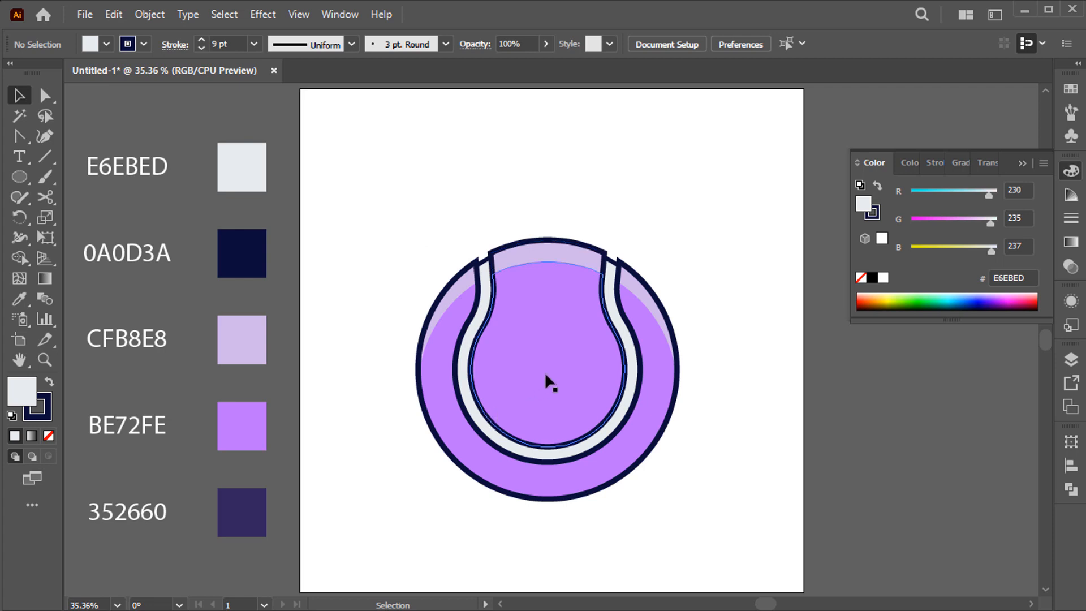
Step: Draw a navy unfilled curve with the Pen tool, sagging below the grey band across the lower part of the ball
key(p)
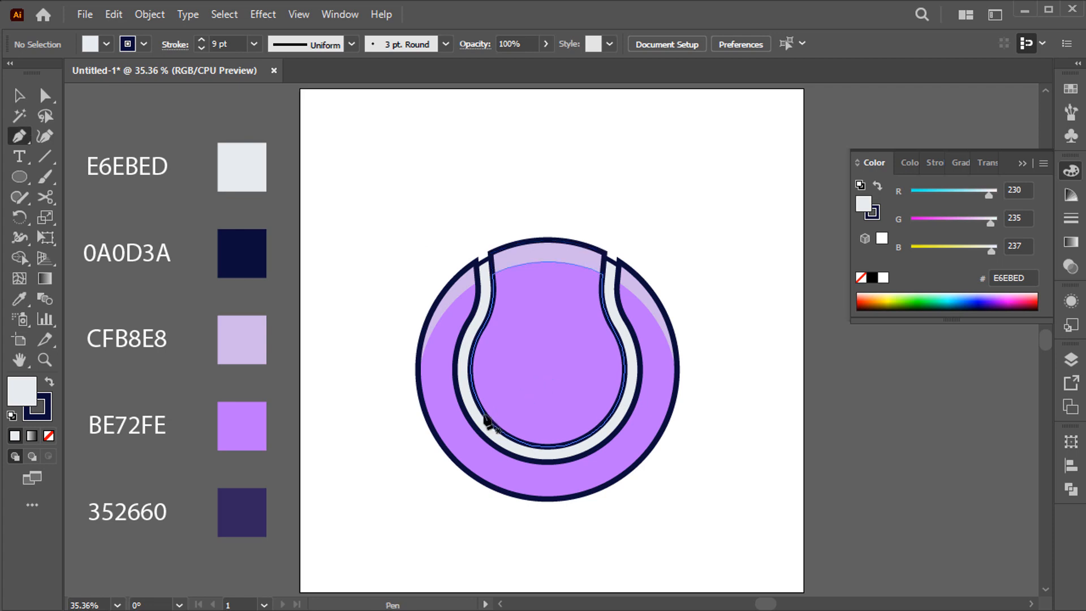
click(453, 434)
drag(651, 408, 739, 274)
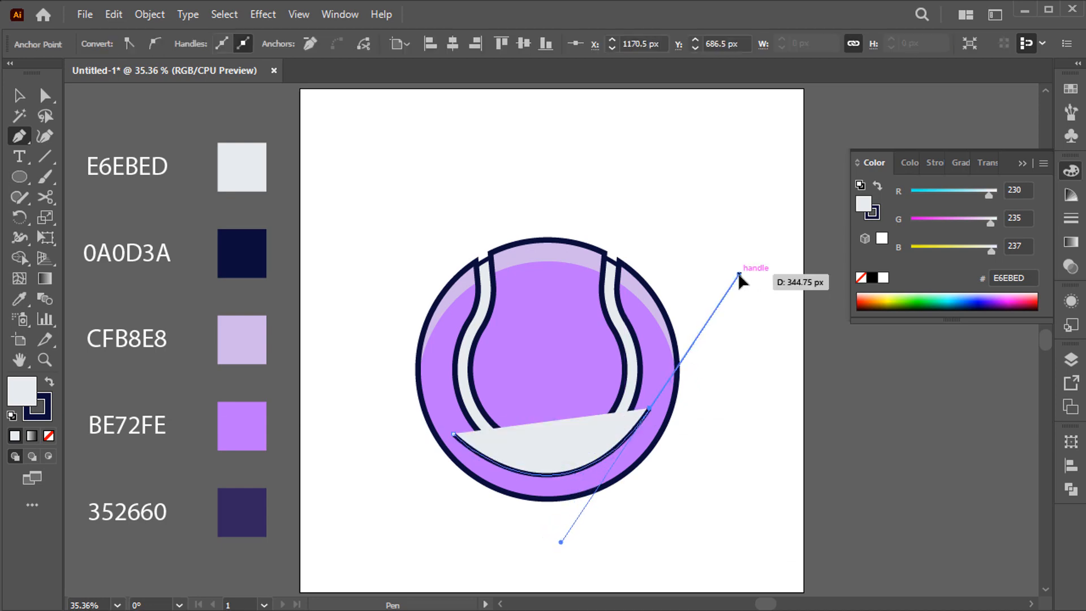
key(slash)
key(v)
click(356, 249)
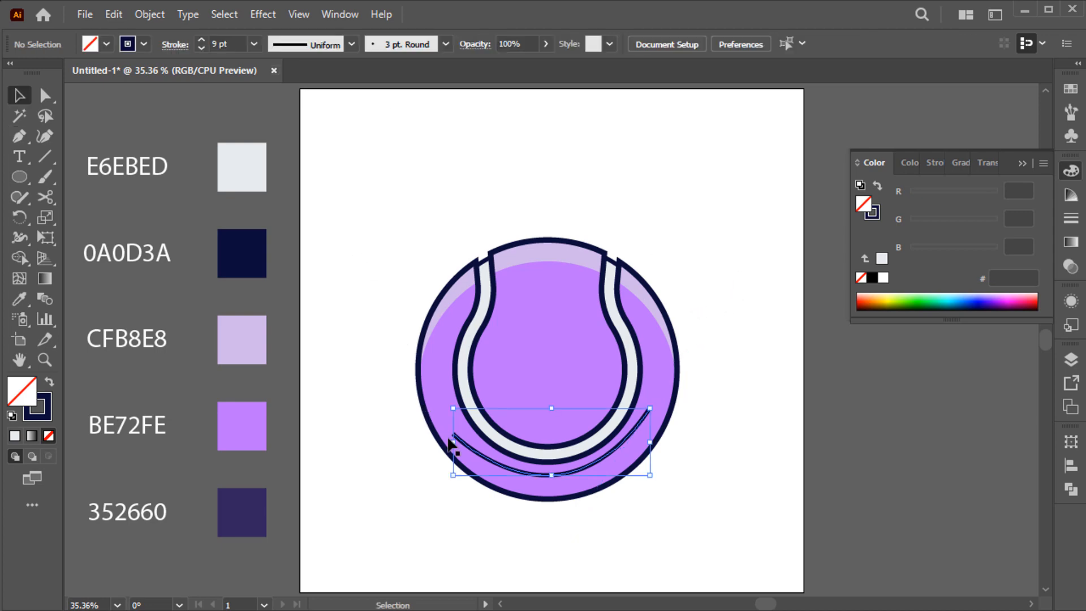
Step: Give the lower curve round caps and a 12 pt stroke weight
click(456, 439)
click(175, 45)
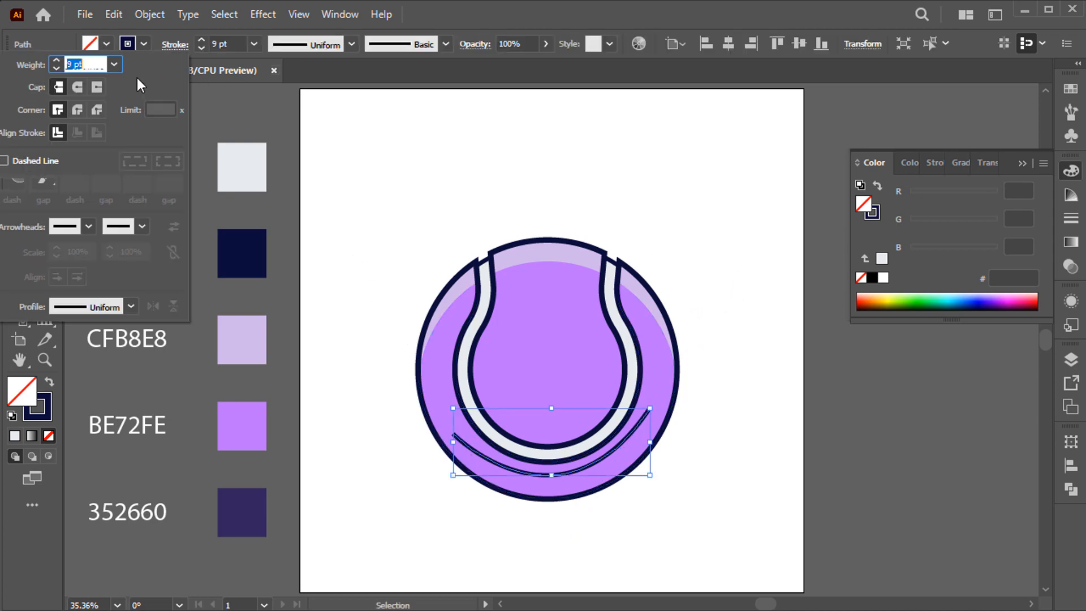
click(56, 61)
click(56, 61)
click(57, 61)
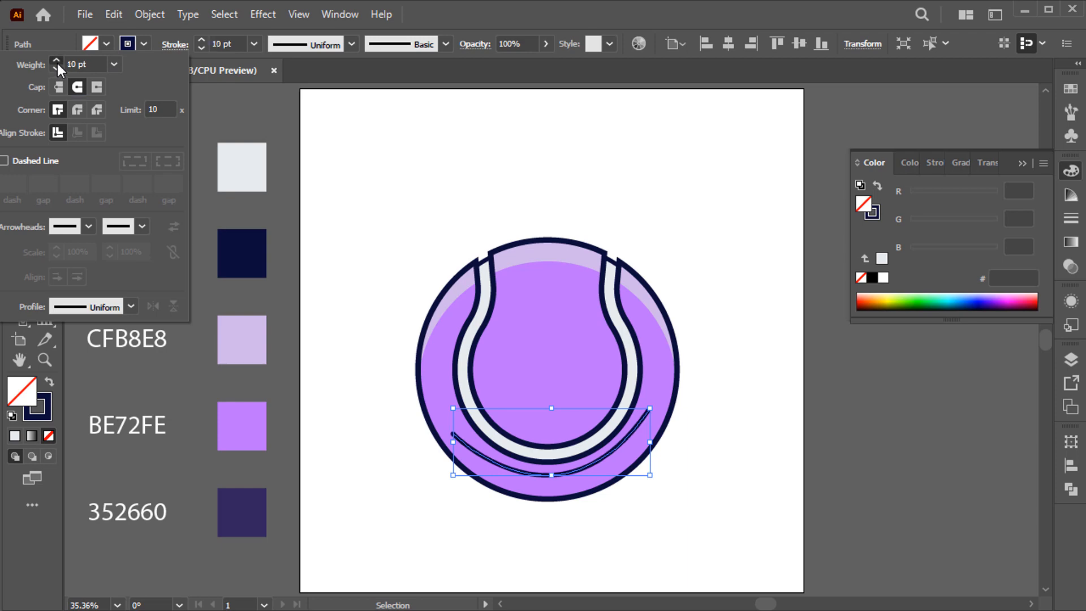
Step: Widen the middle of the lower curve with the Width tool into a crescent about 79 px thick with tapered ends
key(shift+w)
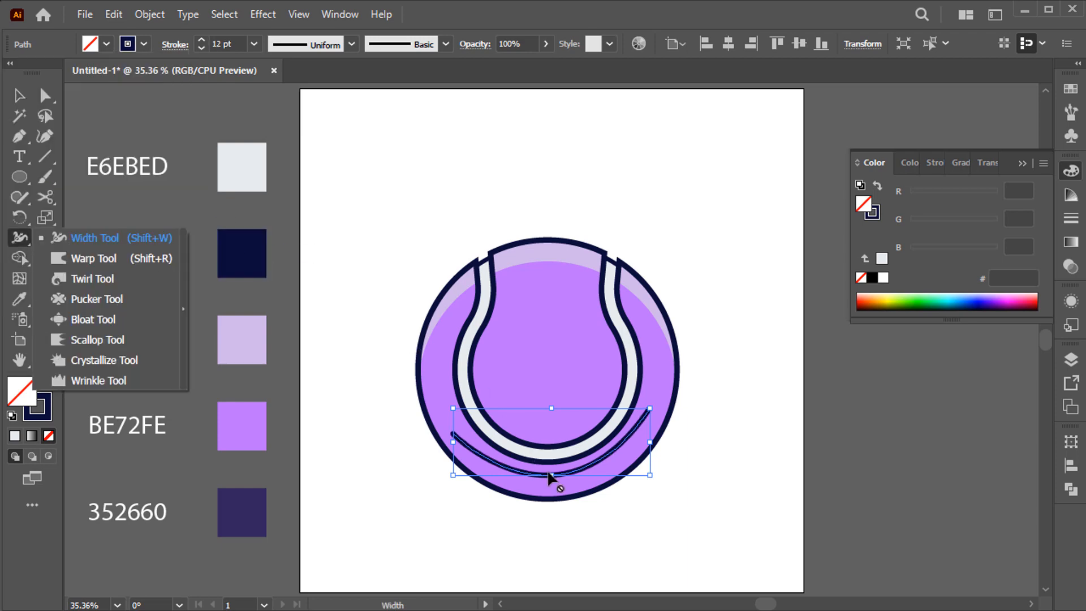
scroll(554, 474, up, 1)
click(559, 475)
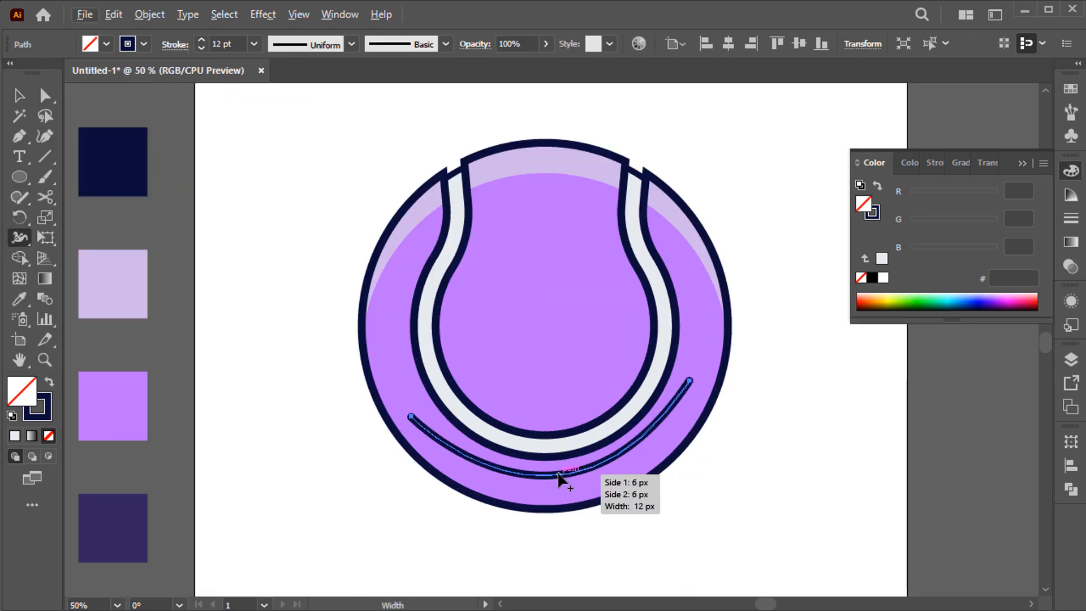
drag(563, 443, 563, 442)
drag(559, 513, 560, 501)
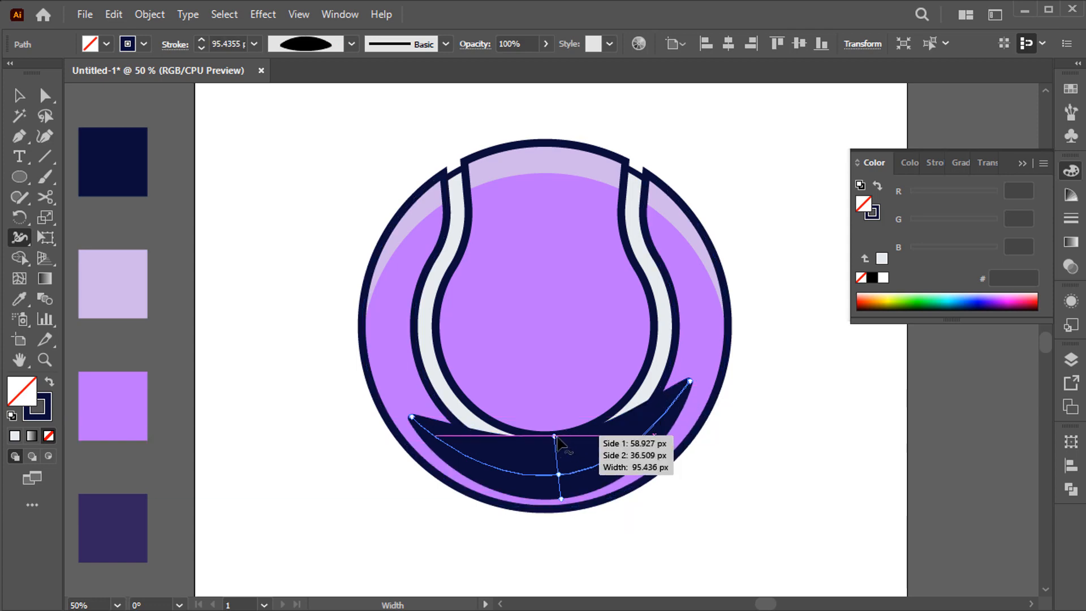
drag(557, 437, 558, 447)
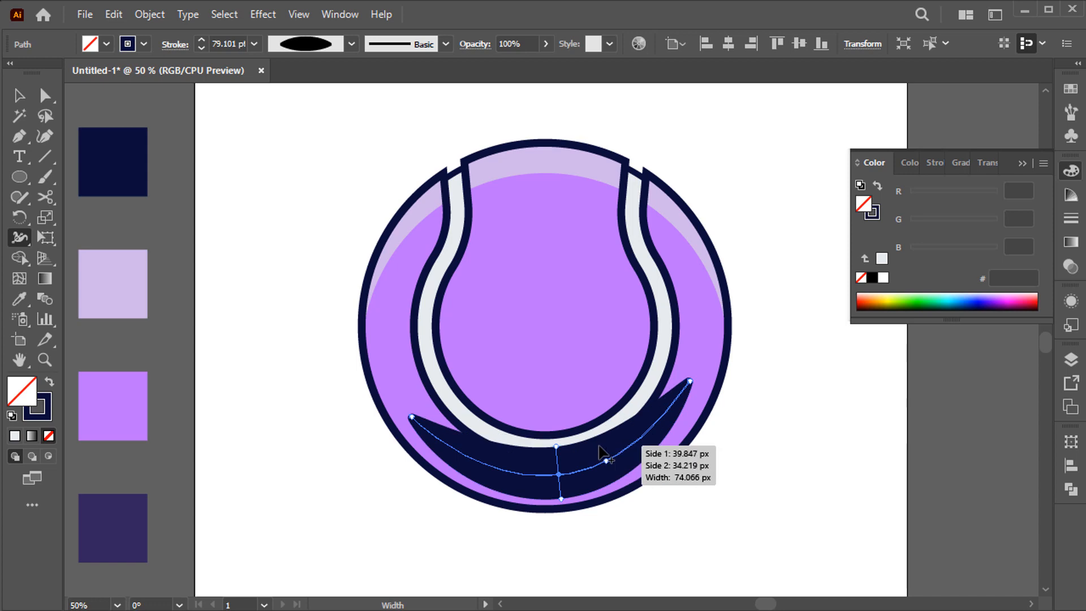
Step: Expand the crescent's appearance and fill it with the dark purple 352660 swatch colour
key(v)
click(158, 11)
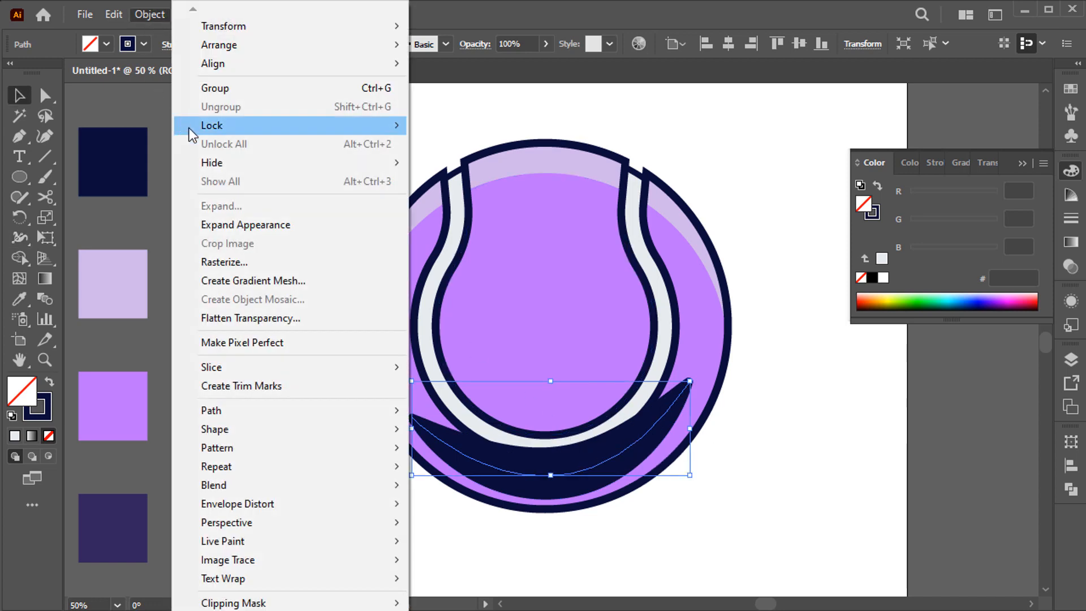
click(253, 223)
key(i)
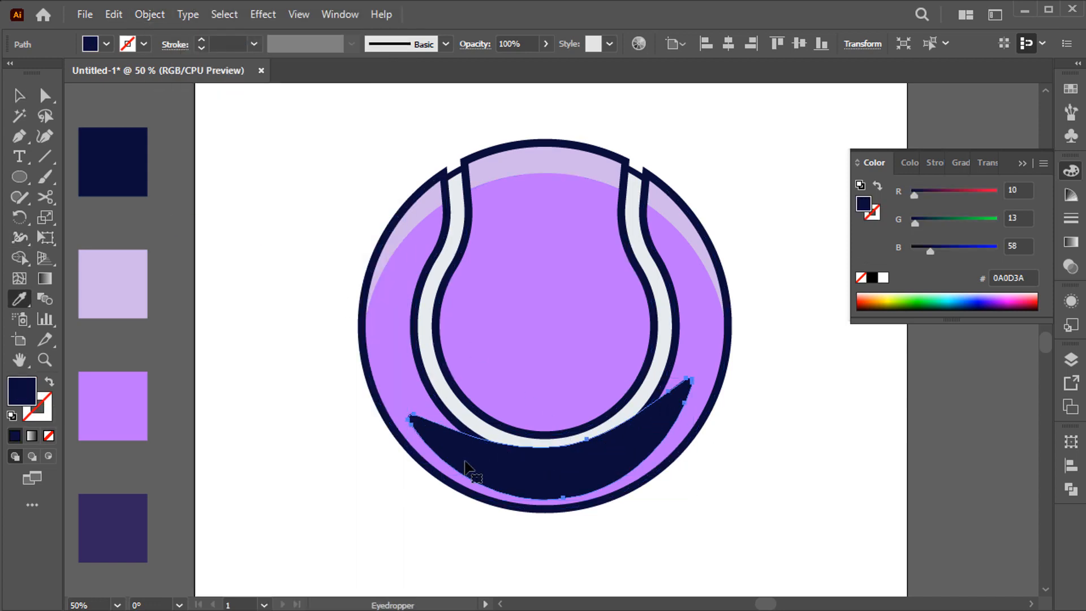
key(ctrl+minus)
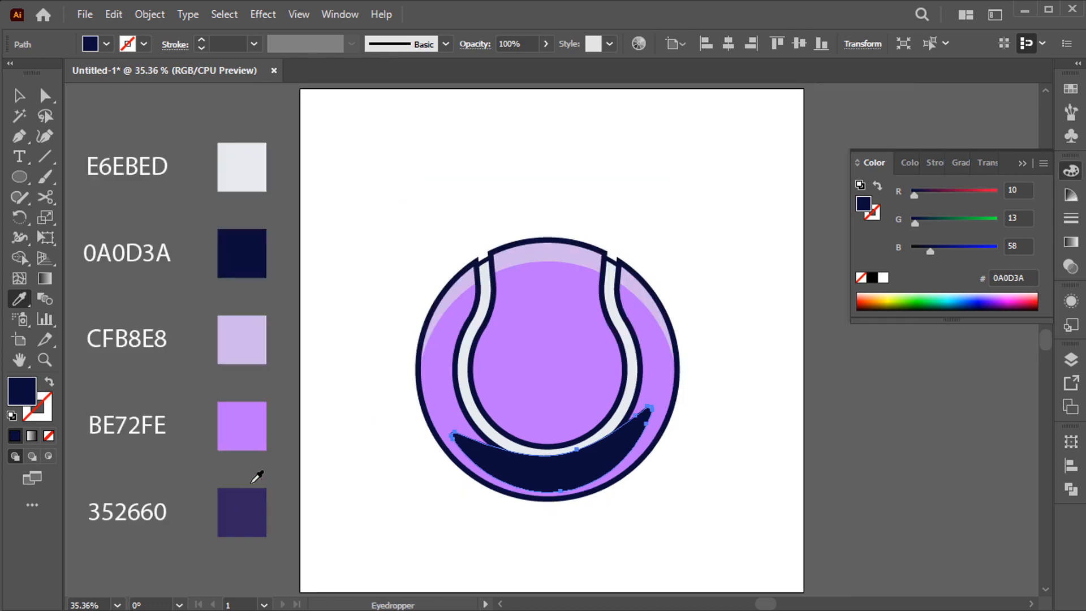
click(239, 504)
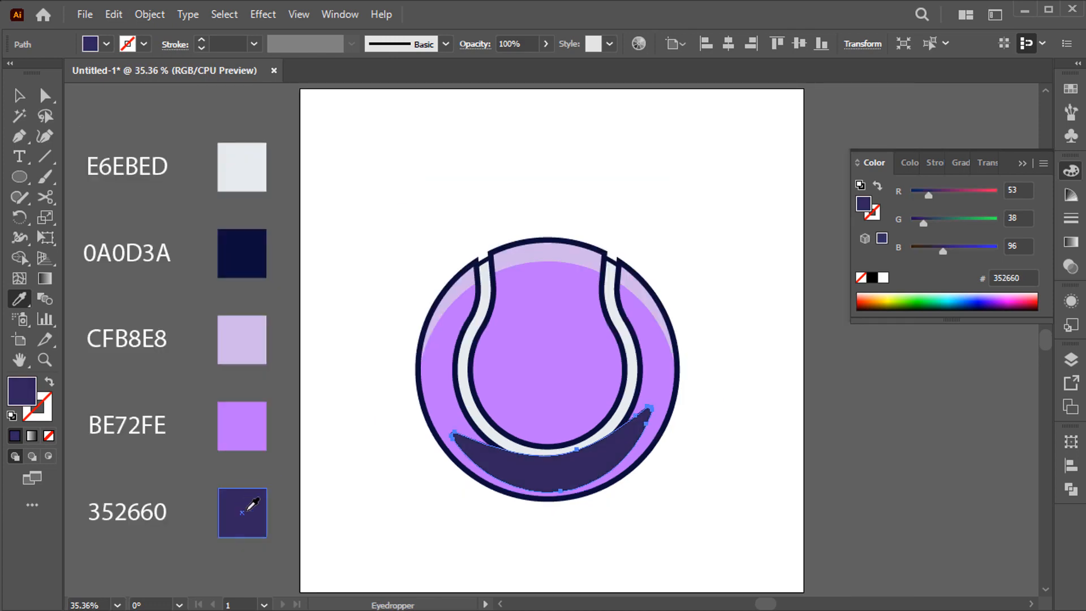
Step: Send the dark purple crescent behind the navy outlines and nudge it slightly upward
key(v)
key(ctrl+bracketleft)
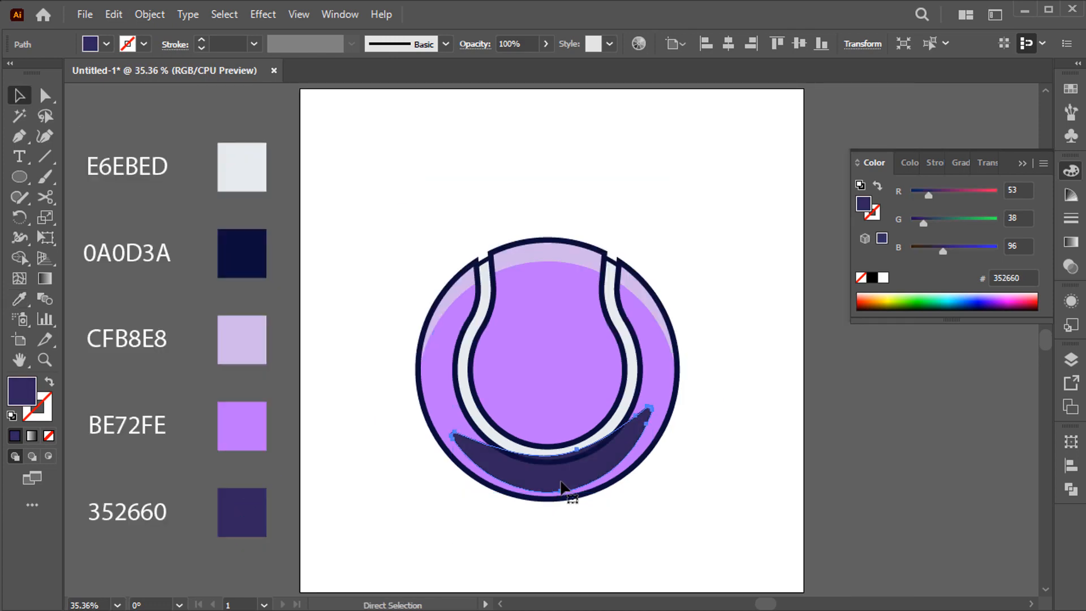
drag(556, 487, 557, 485)
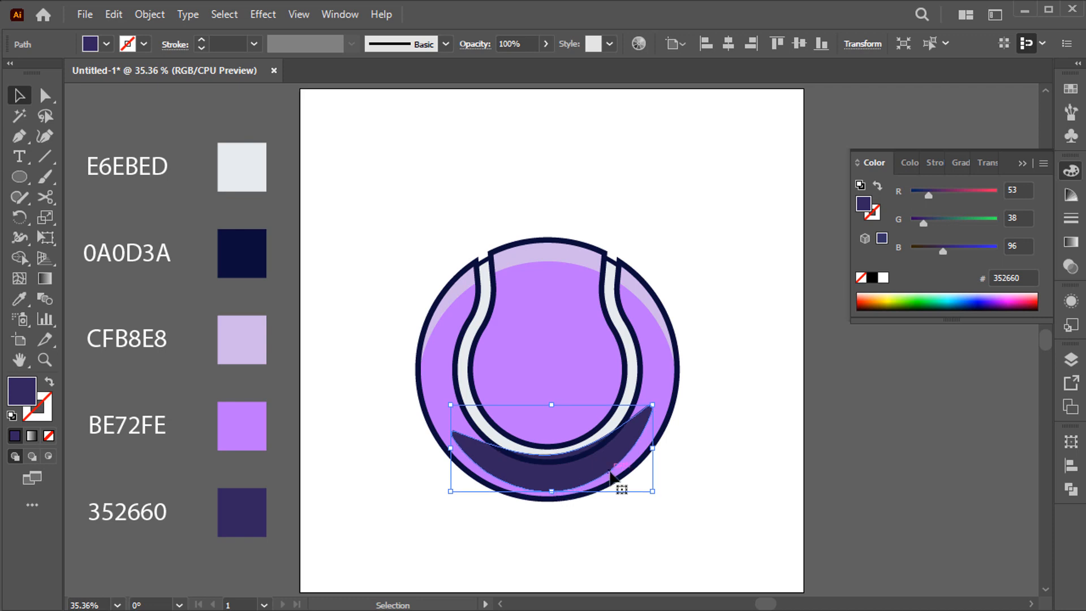
click(705, 450)
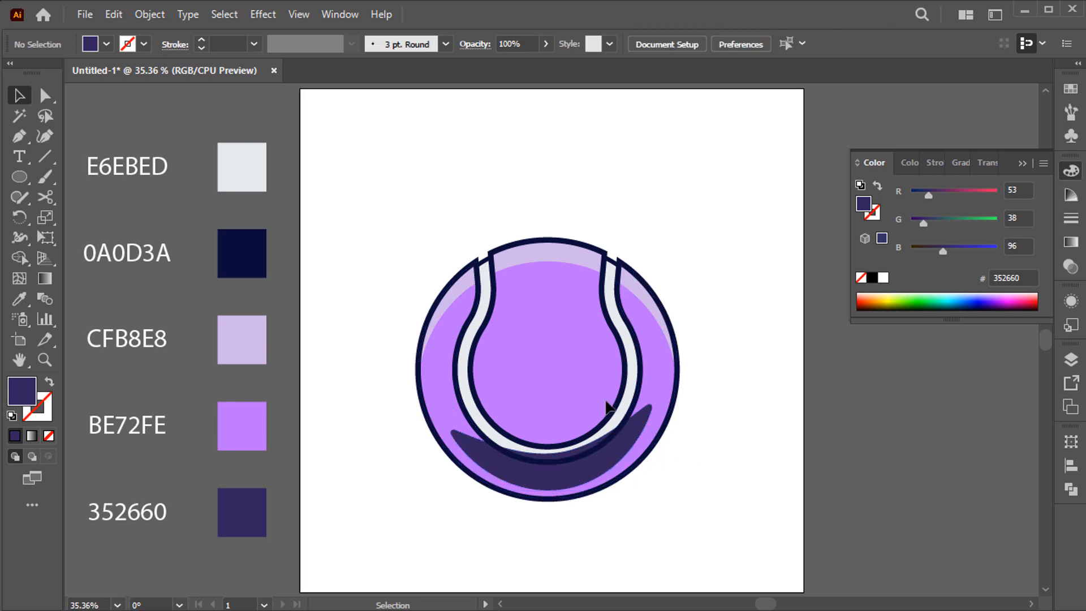
Step: Draw a flat dark purple ellipse in the lower centre of the ball and three small dots on each side section
key(l)
drag(530, 408, 577, 426)
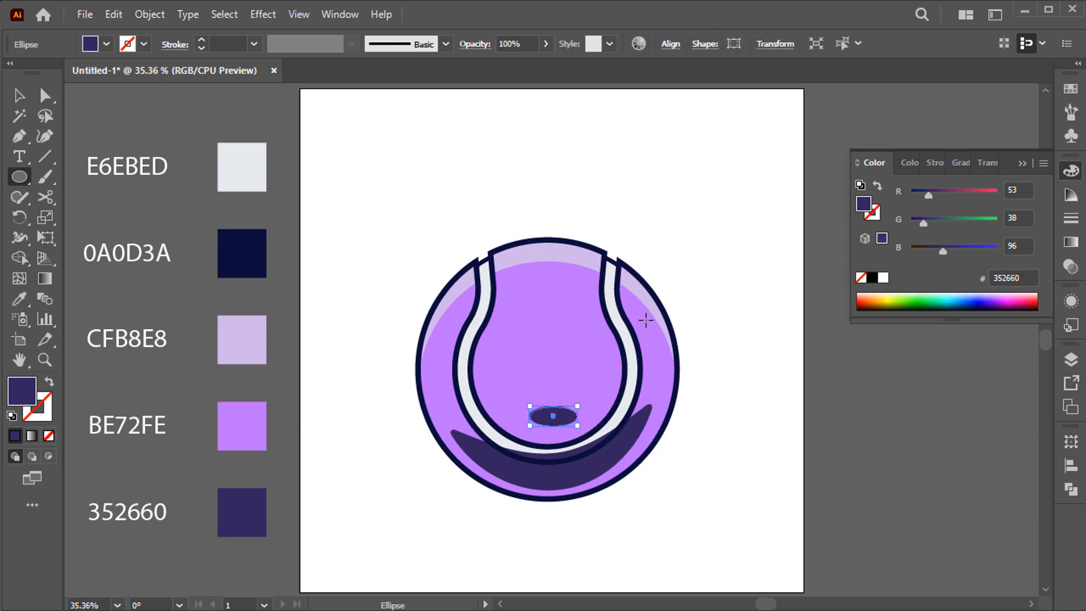
drag(646, 320, 668, 365)
mouse_move(436, 381)
mouse_down()
mouse_move(441, 392)
mouse_move(440, 370)
mouse_move(433, 381)
mouse_up()
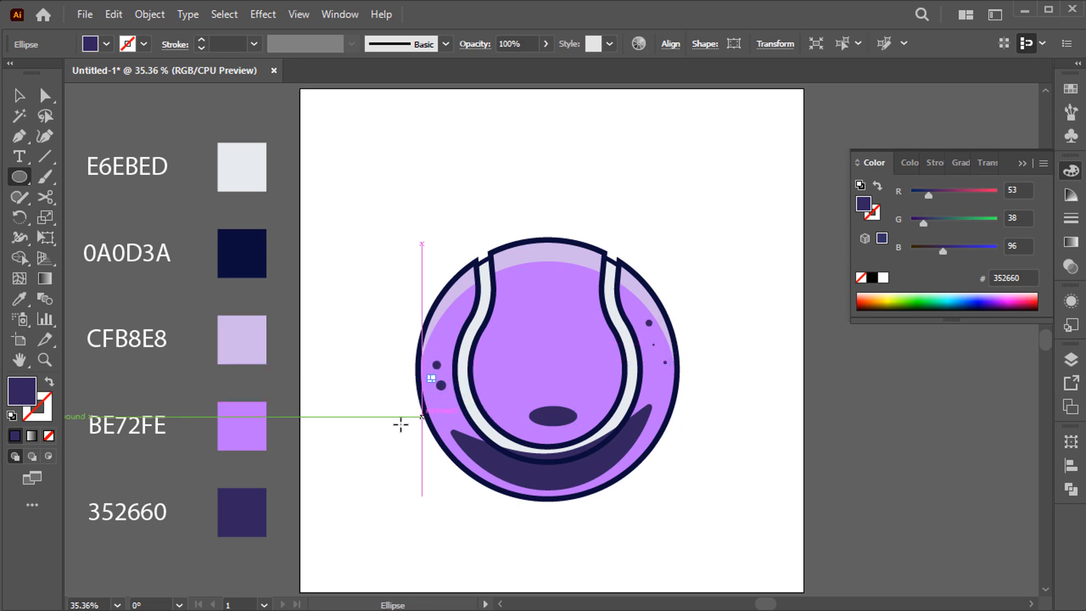
key(v)
click(343, 451)
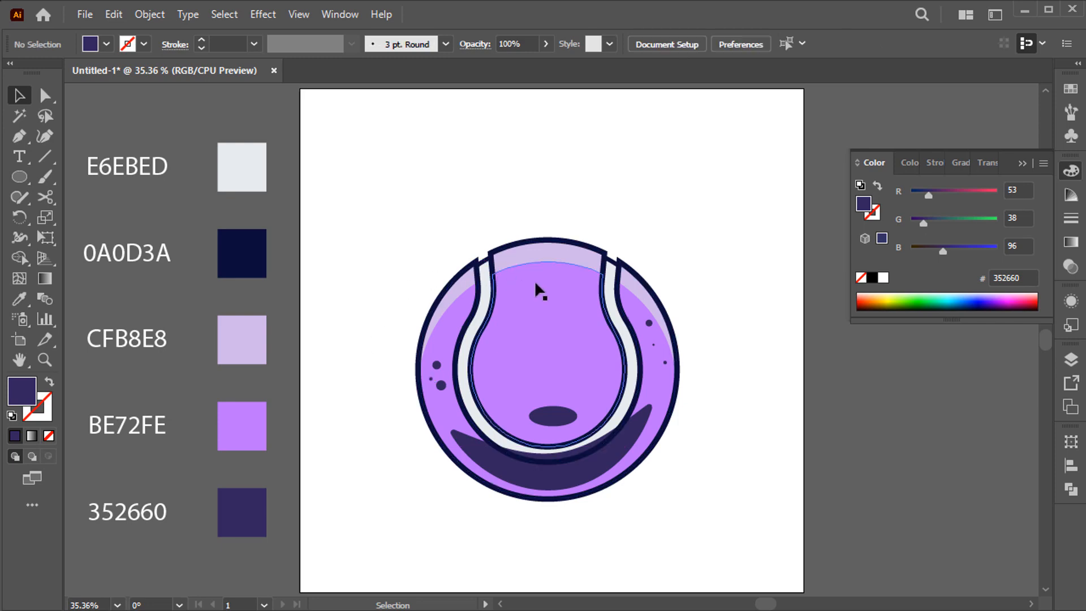
Step: Draw an ellipse across the central section's top highlight, fill it with the light purple CFB8E8, and widen it
key(l)
drag(521, 253, 560, 277)
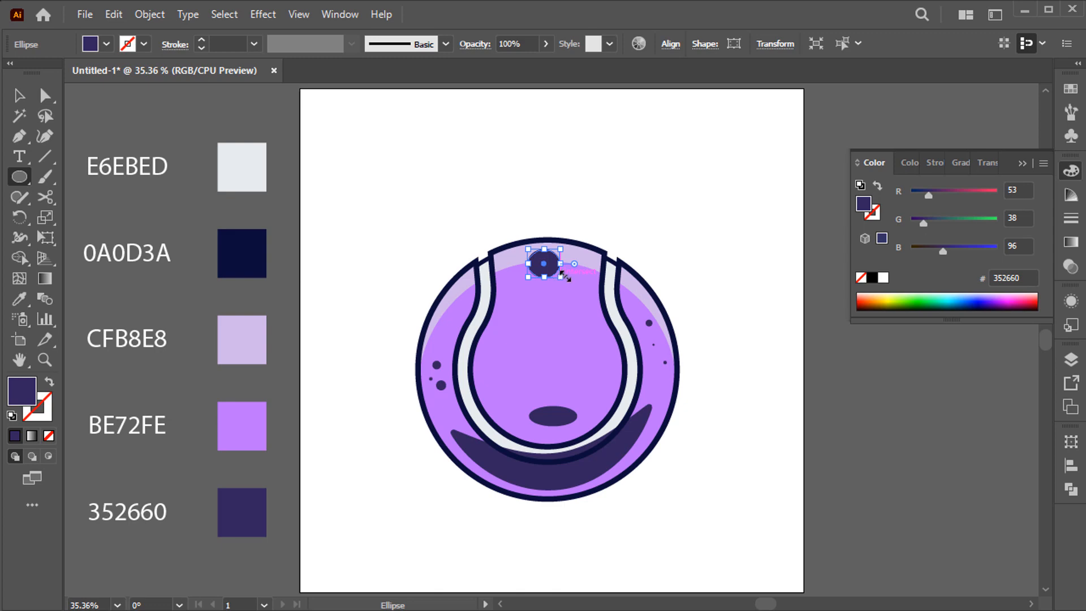
key(i)
click(578, 254)
key(v)
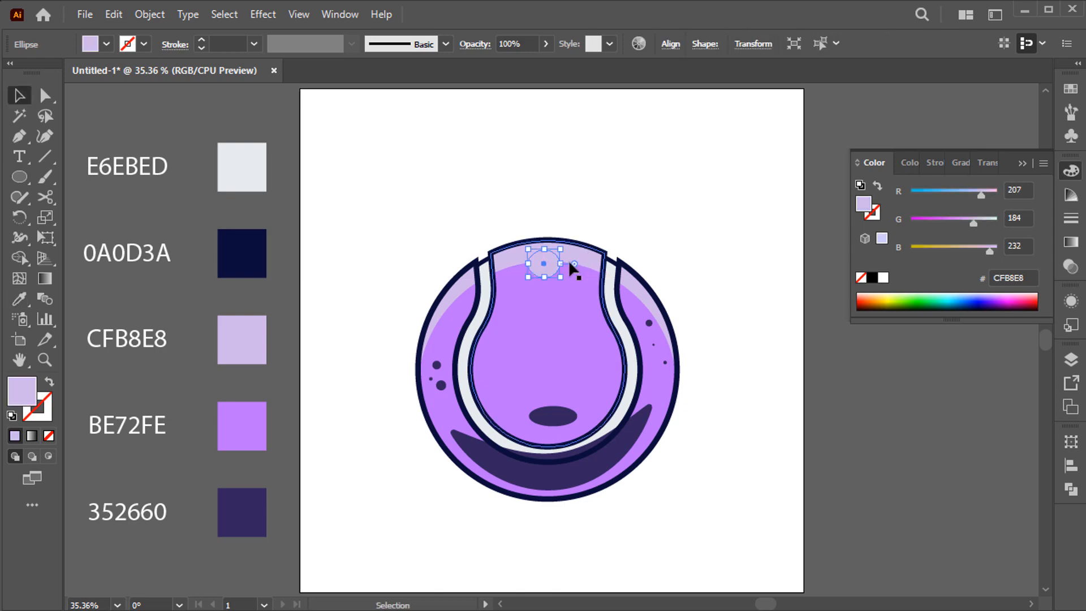
key(ctrl+1)
drag(575, 243, 617, 242)
drag(516, 306, 576, 259)
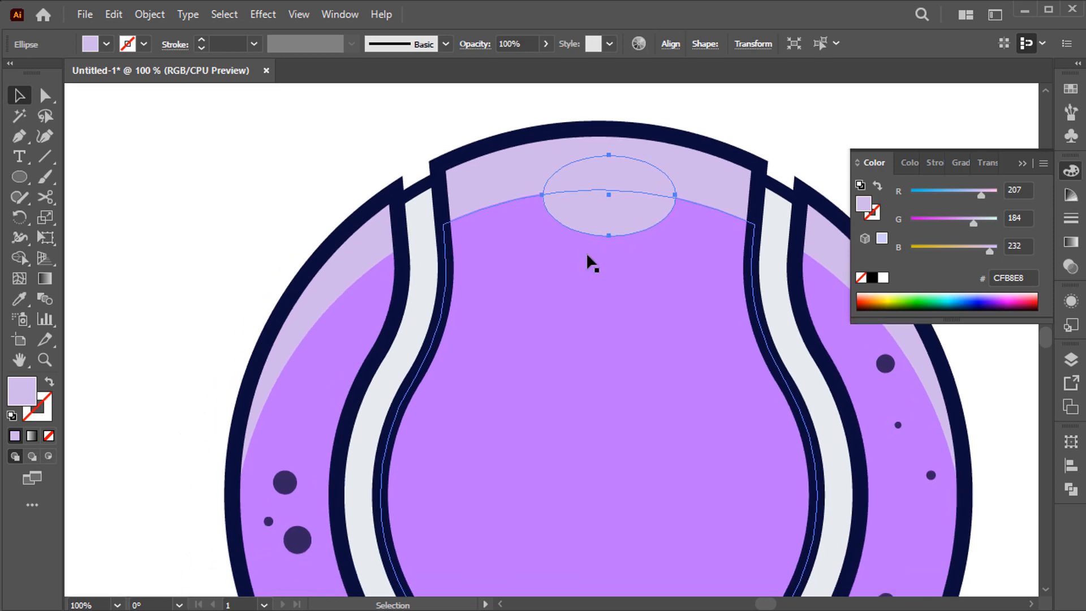
Step: Add a small tilted light purple ellipse above the dots on the ball's left section
key(l)
drag(347, 338, 315, 407)
key(v)
click(226, 418)
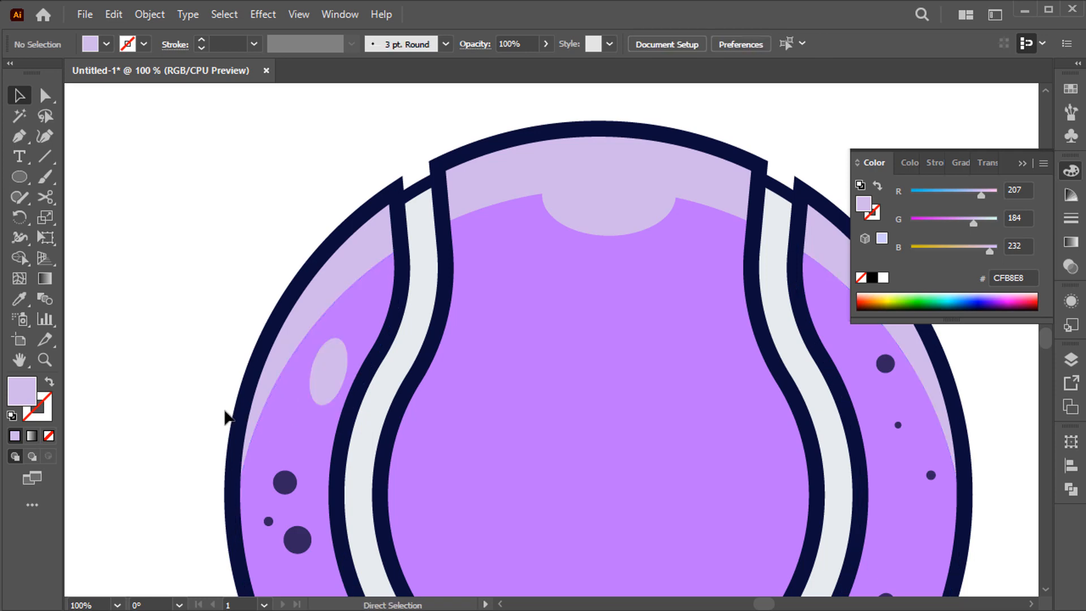
key(ctrl+0)
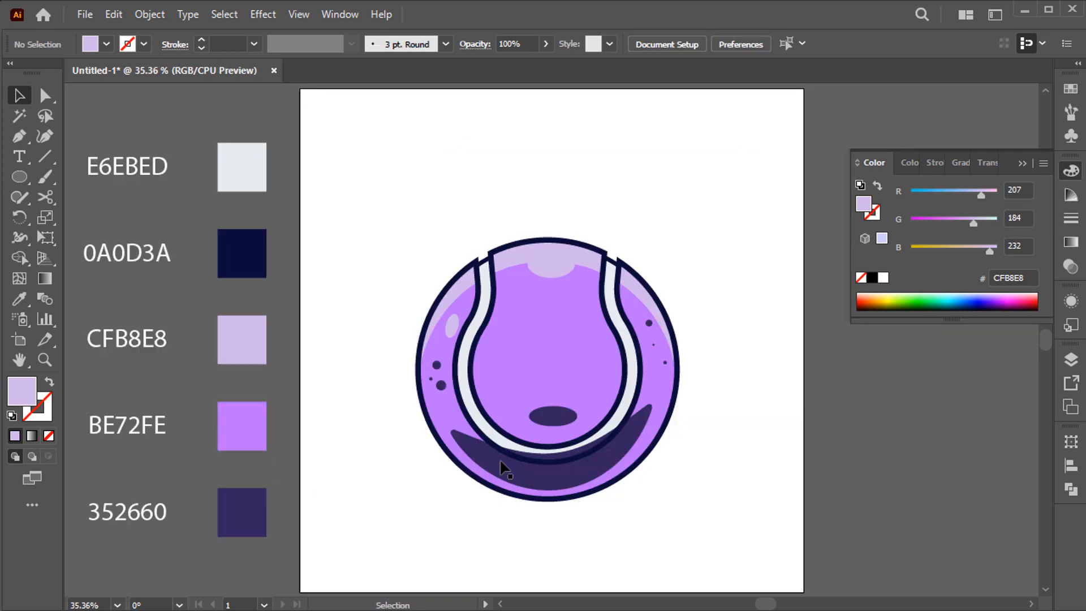
Step: Change the crescent's fill to the lighter purple 4B3D89
click(569, 466)
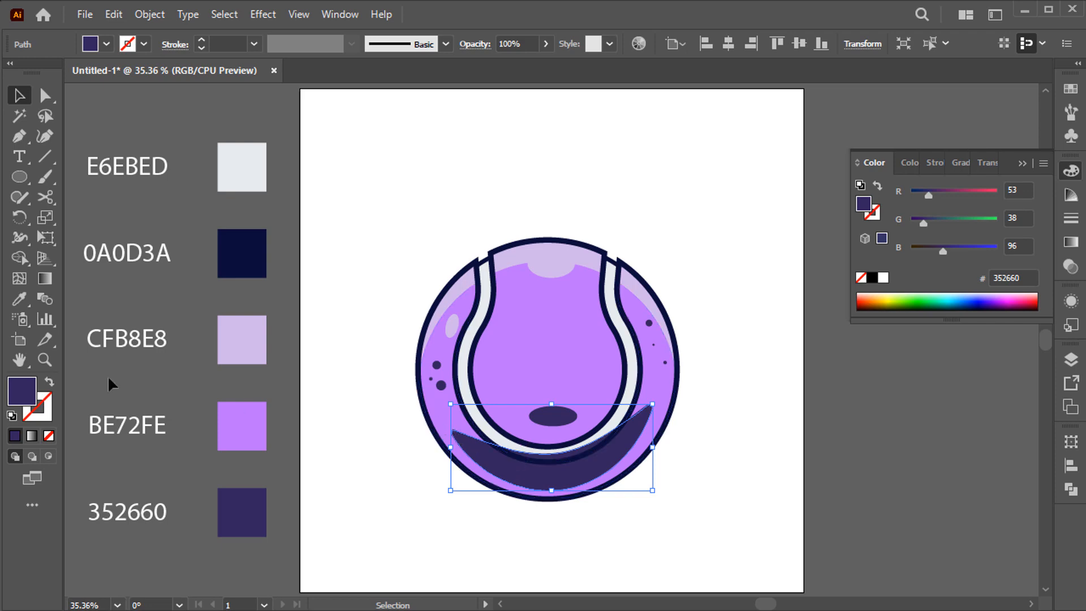
drag(458, 338, 443, 294)
key(Return)
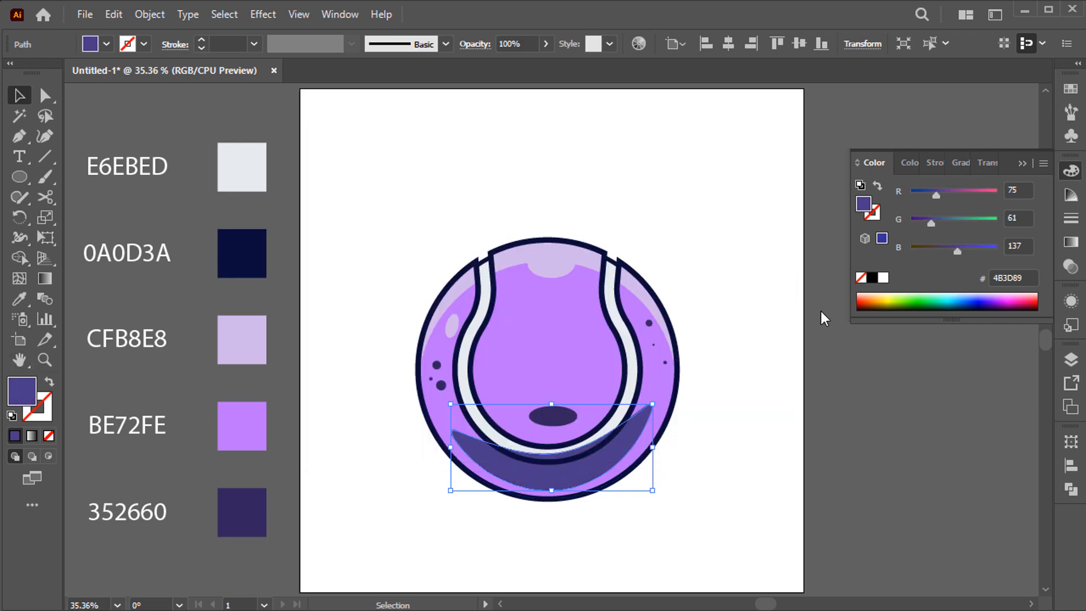
click(821, 309)
Step: Match the fill of the flat ellipse in the lower centre to the crescent's 4B3D89 with the Eyedropper
click(564, 422)
key(i)
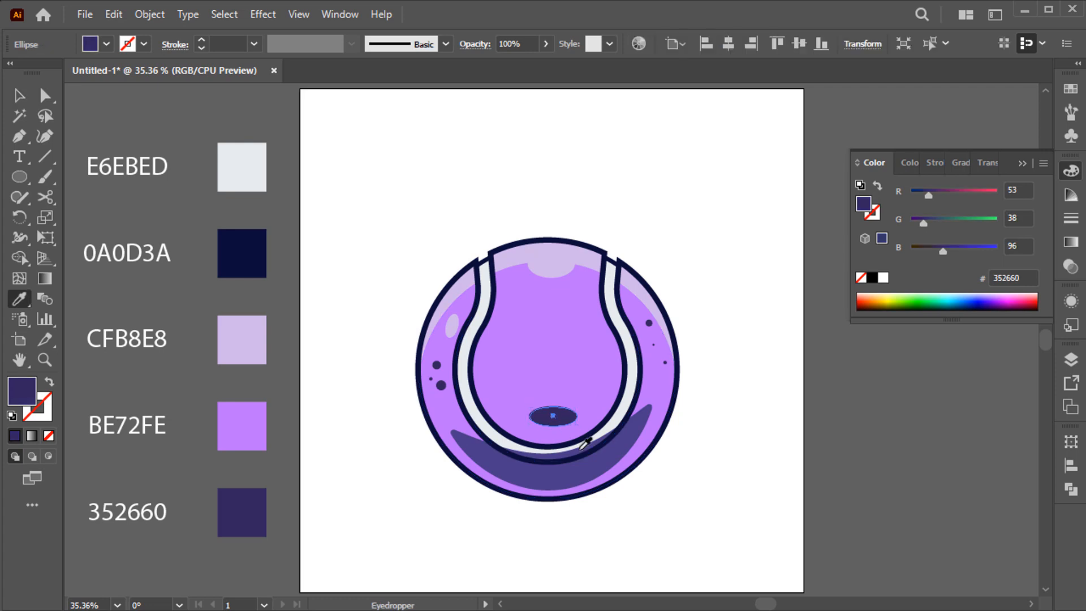
click(591, 460)
key(v)
click(680, 236)
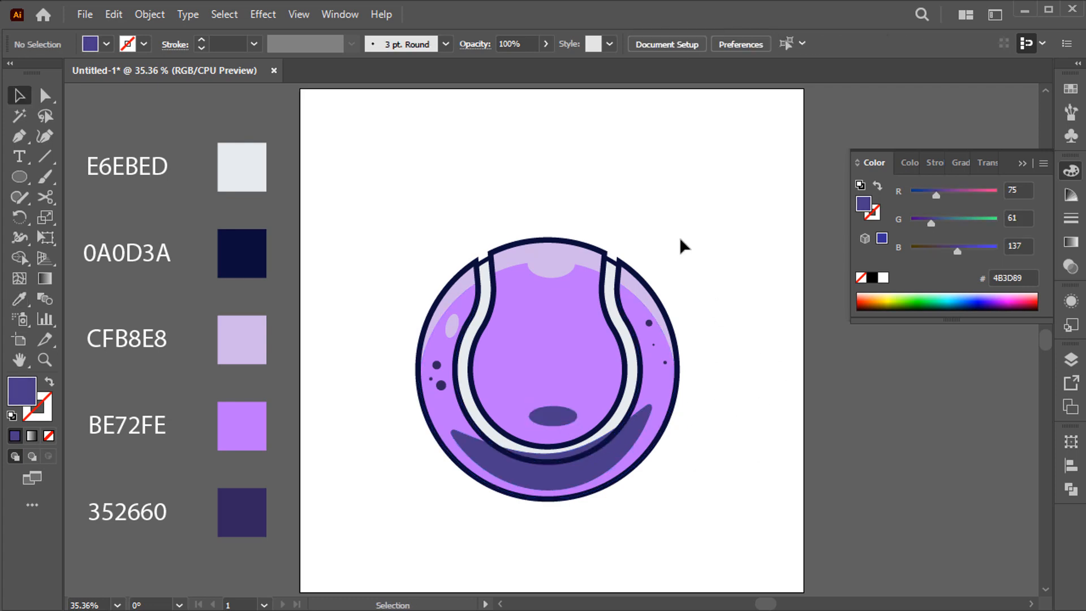
drag(358, 197, 705, 535)
key(a)
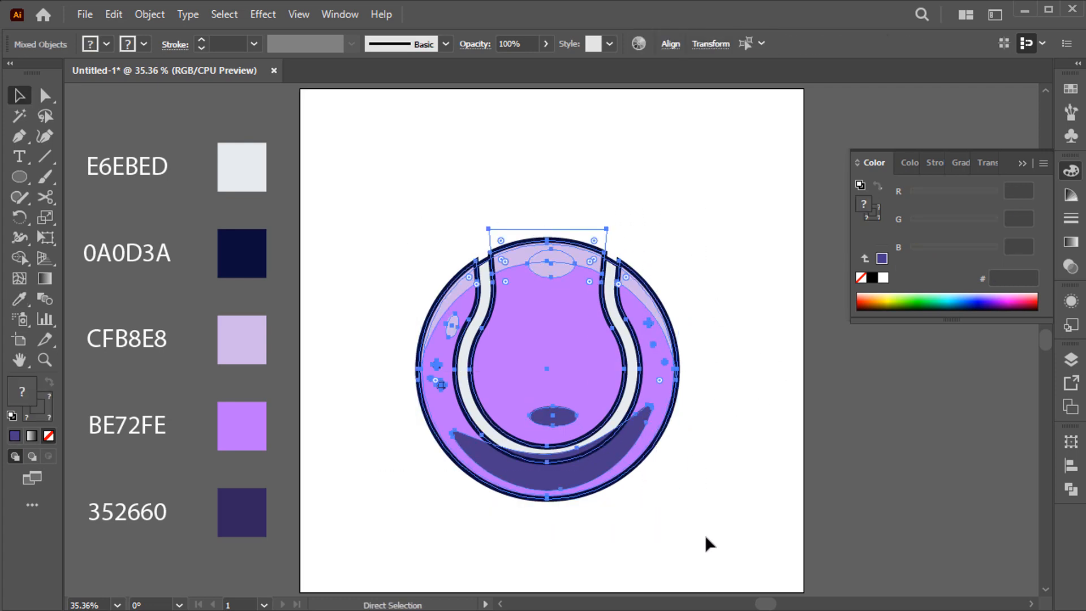
key(v)
click(707, 536)
Step: Create a 1080 by 1080 px square centred on the ball
key(m)
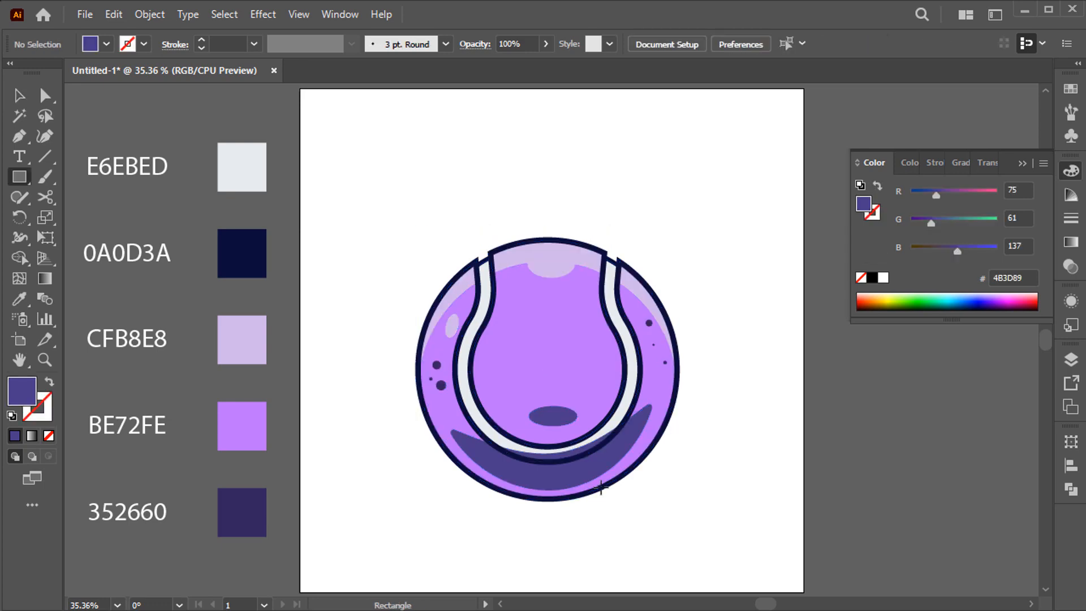
click(546, 369)
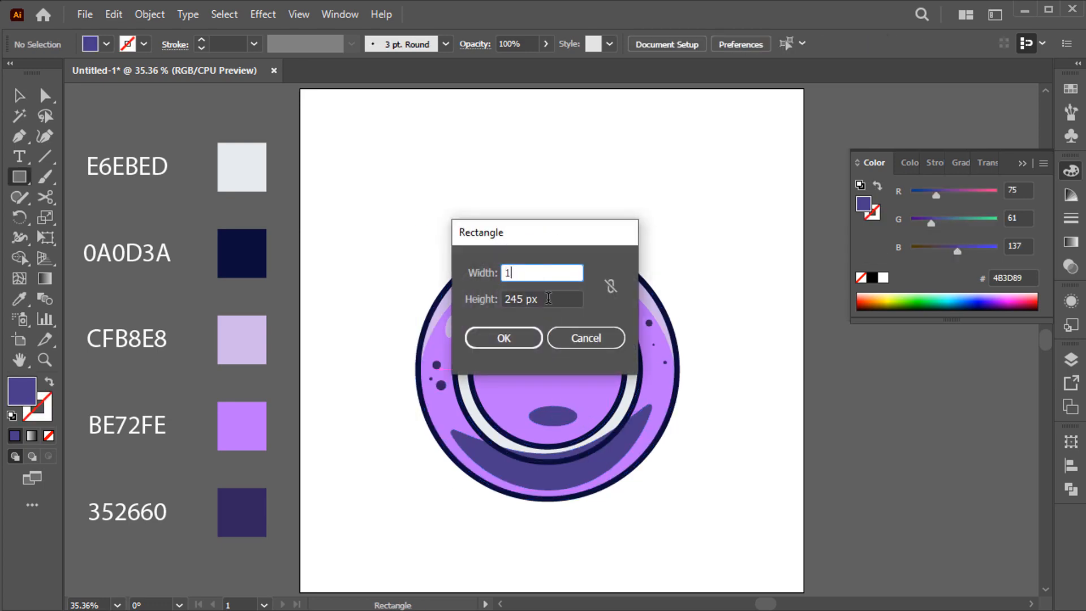
text(1080)
key(Tab)
text(1)
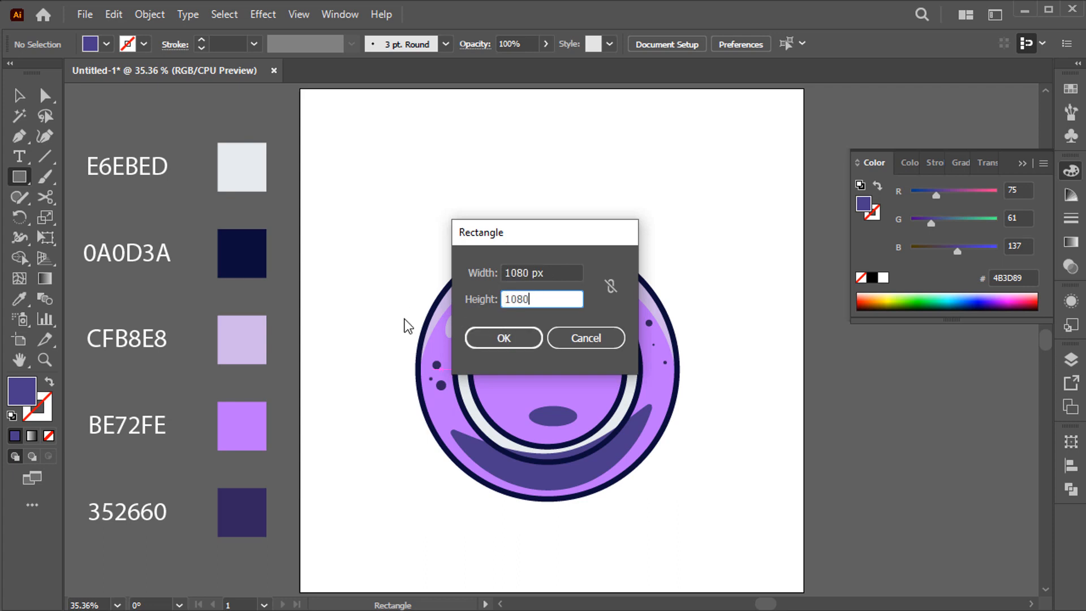
click(511, 338)
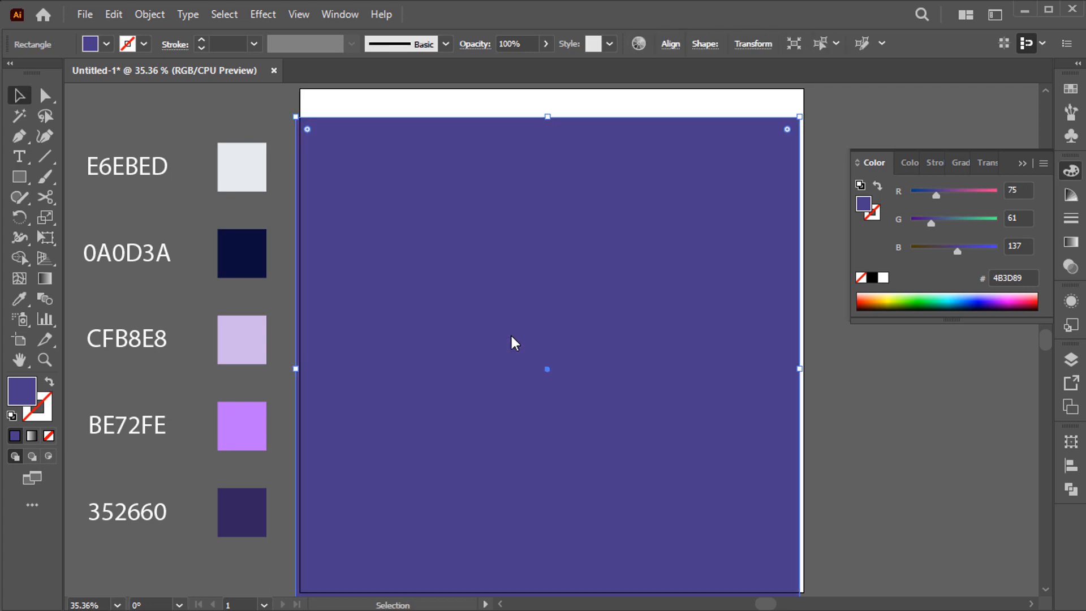
Step: Fill the square with light grey E6EBED sampled from the colour swatch and send it behind the ball
key(i)
click(240, 172)
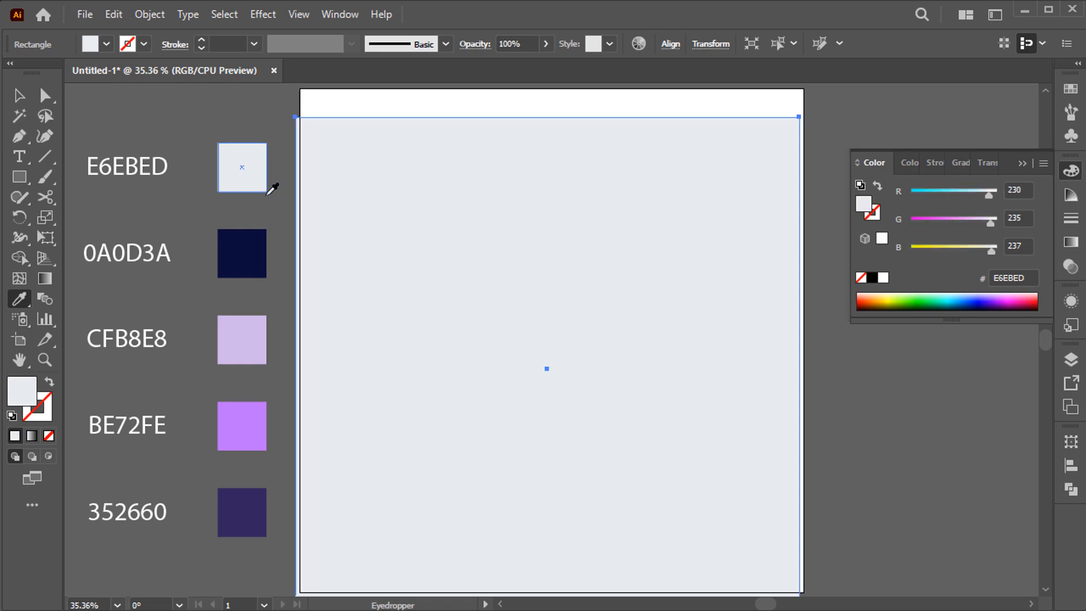
key(v)
right_click(605, 225)
mouse_move(725, 532)
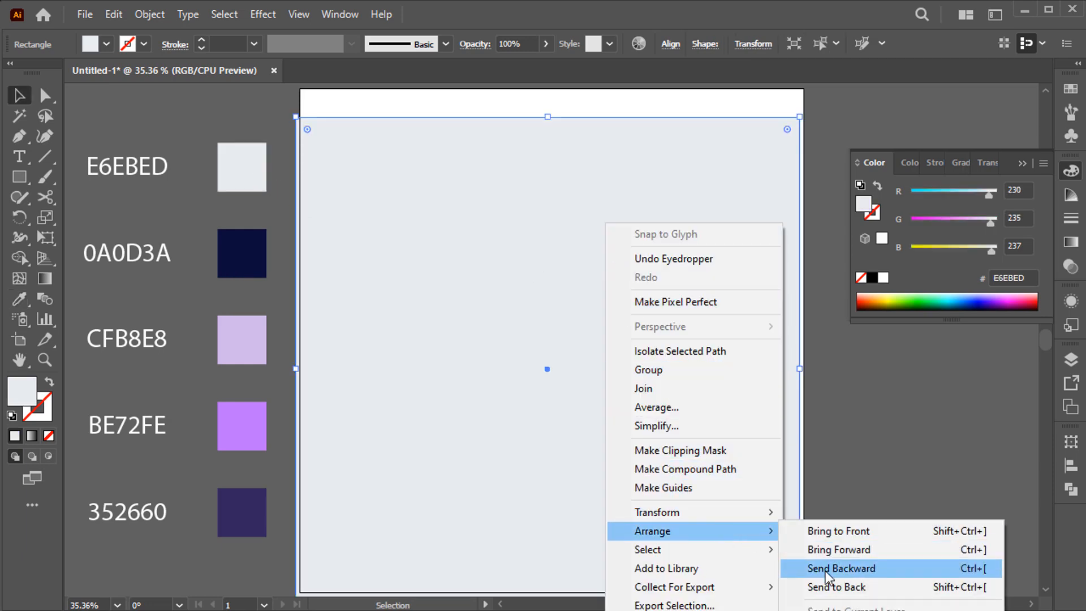
click(836, 586)
Step: Centre the background square horizontally and vertically on the artboard
click(671, 44)
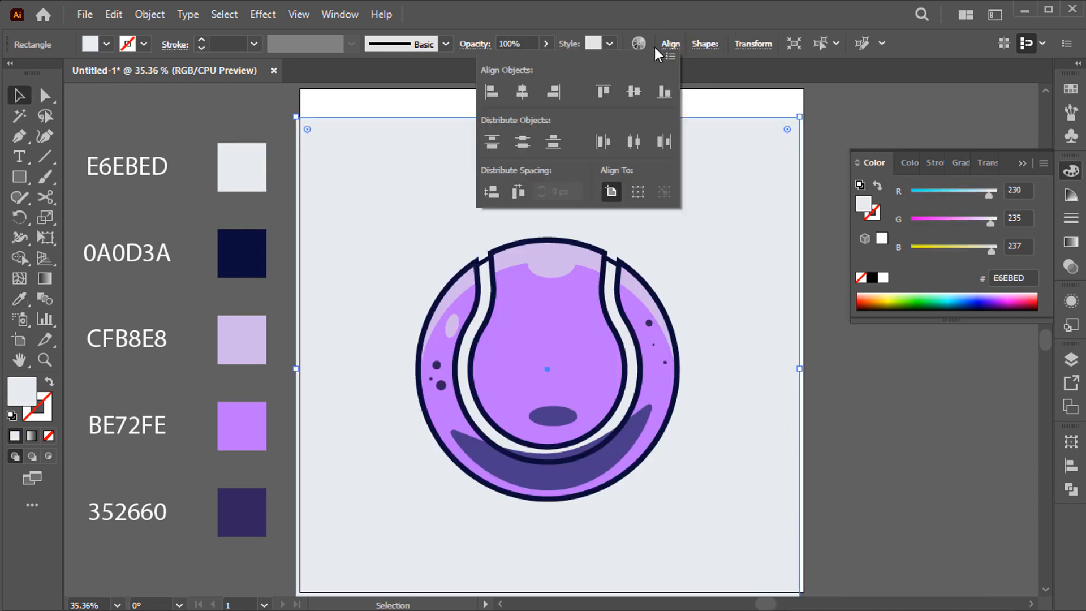
click(522, 92)
click(634, 92)
click(877, 405)
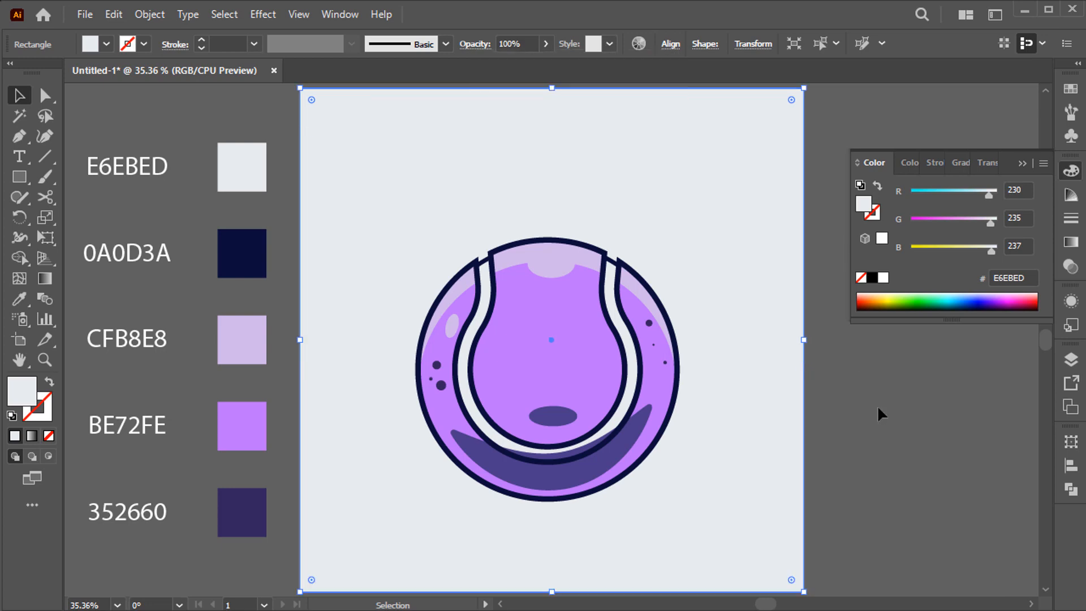
click(878, 405)
Step: Rotate the grouped tennis ball clockwise so the seam's opening faces the upper right
click(620, 318)
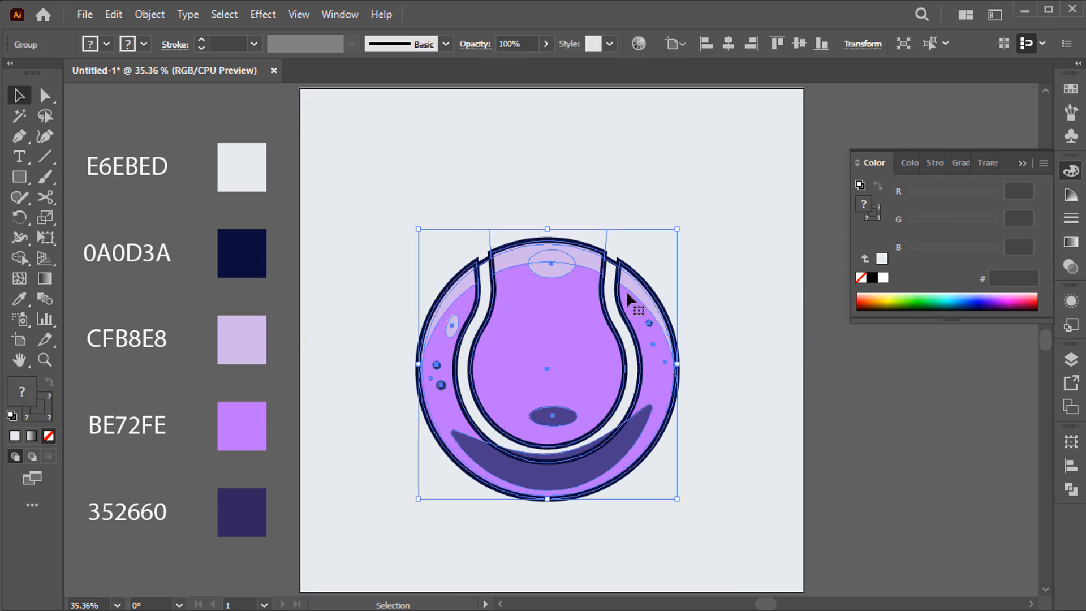
drag(685, 228, 742, 341)
click(856, 403)
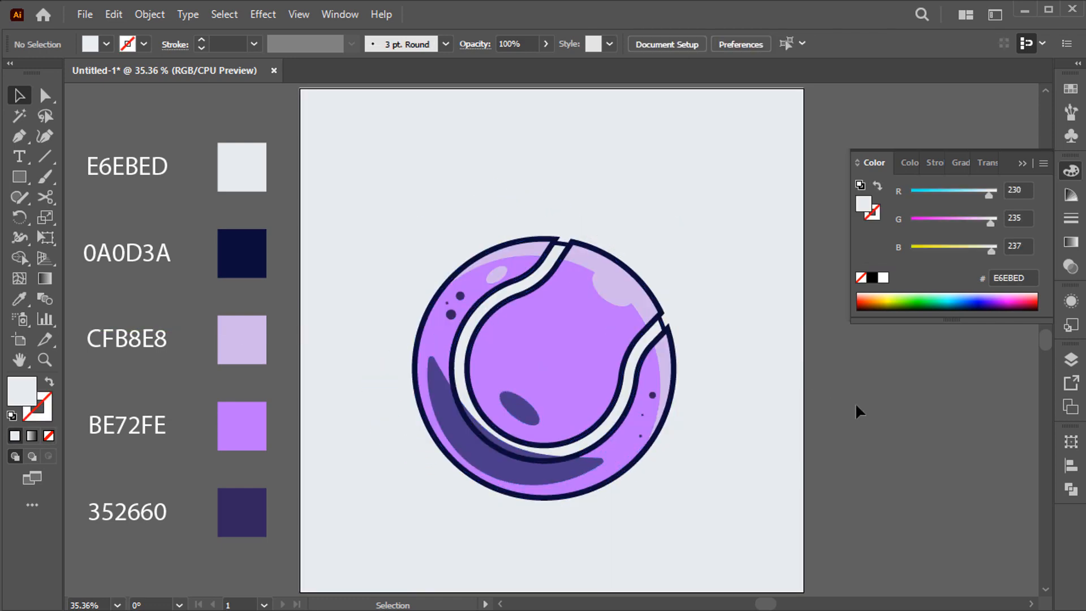
Step: Draw a wide, flat ellipse beneath the ball as a ground shadow and fill it with grey AEBCC1
key(l)
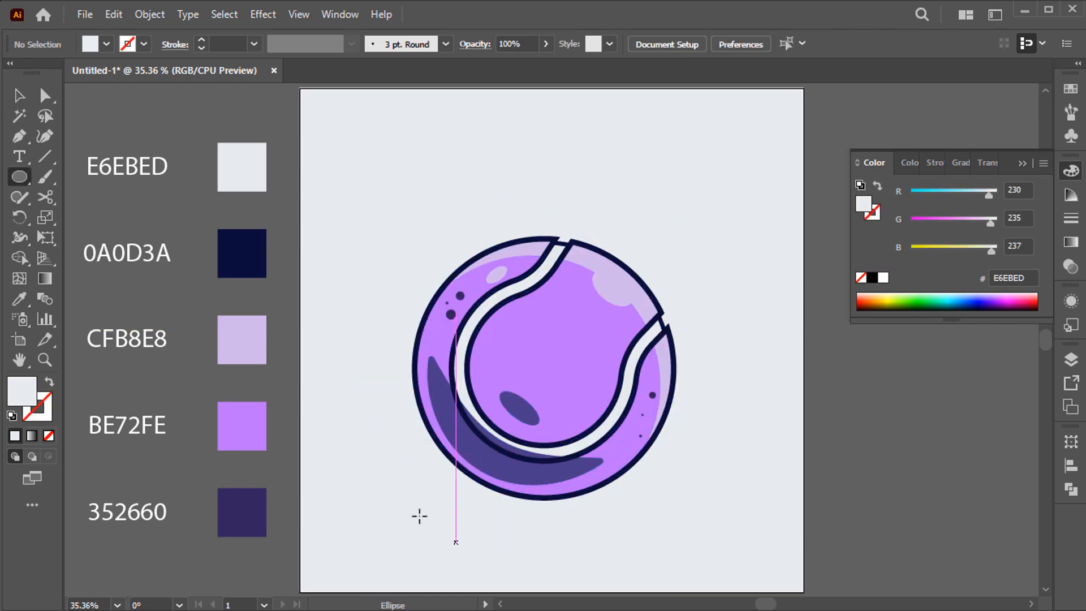
mouse_move(424, 515)
mouse_down()
mouse_move(553, 573)
mouse_move(642, 526)
mouse_move(679, 529)
mouse_up()
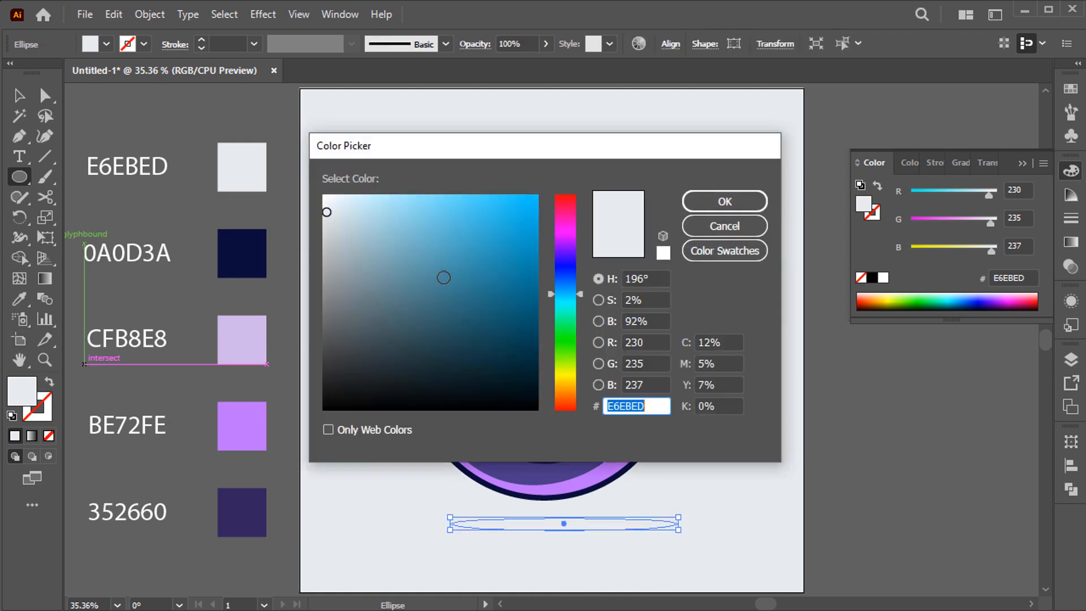
drag(340, 218, 343, 247)
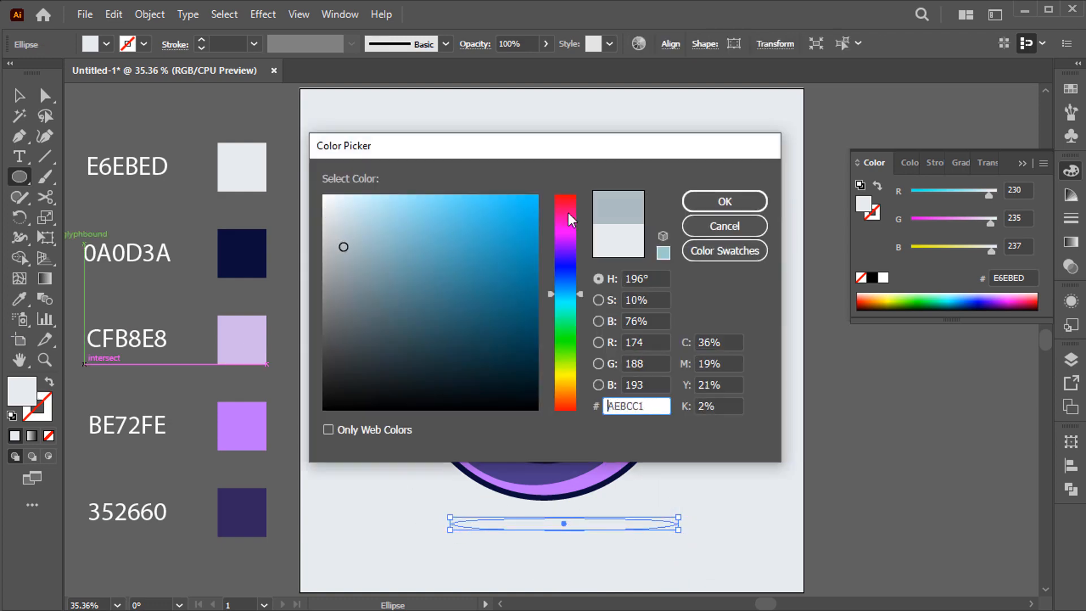
click(704, 199)
key(v)
click(864, 365)
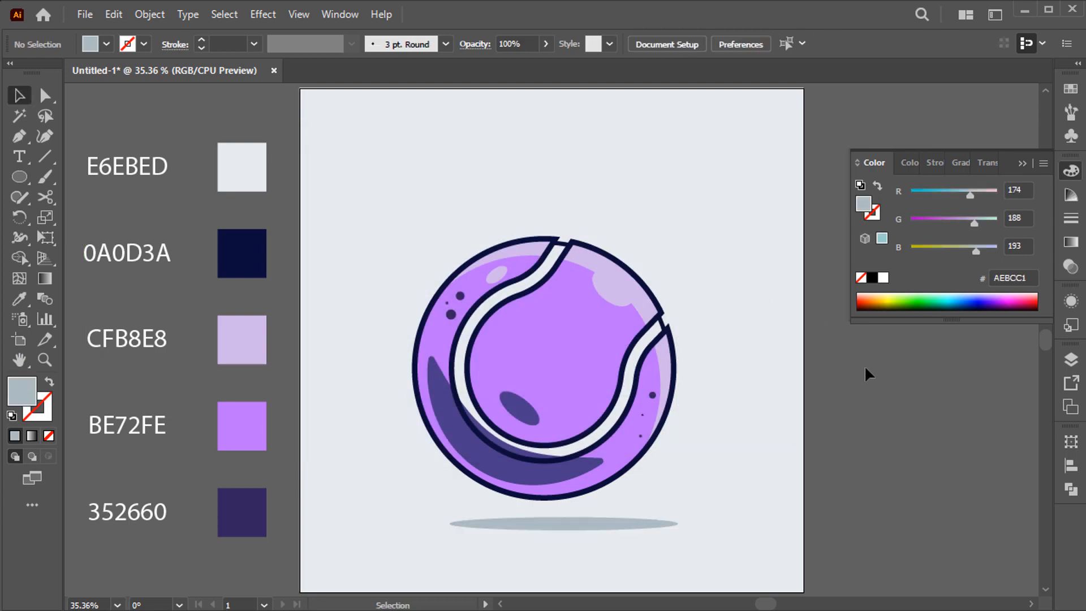